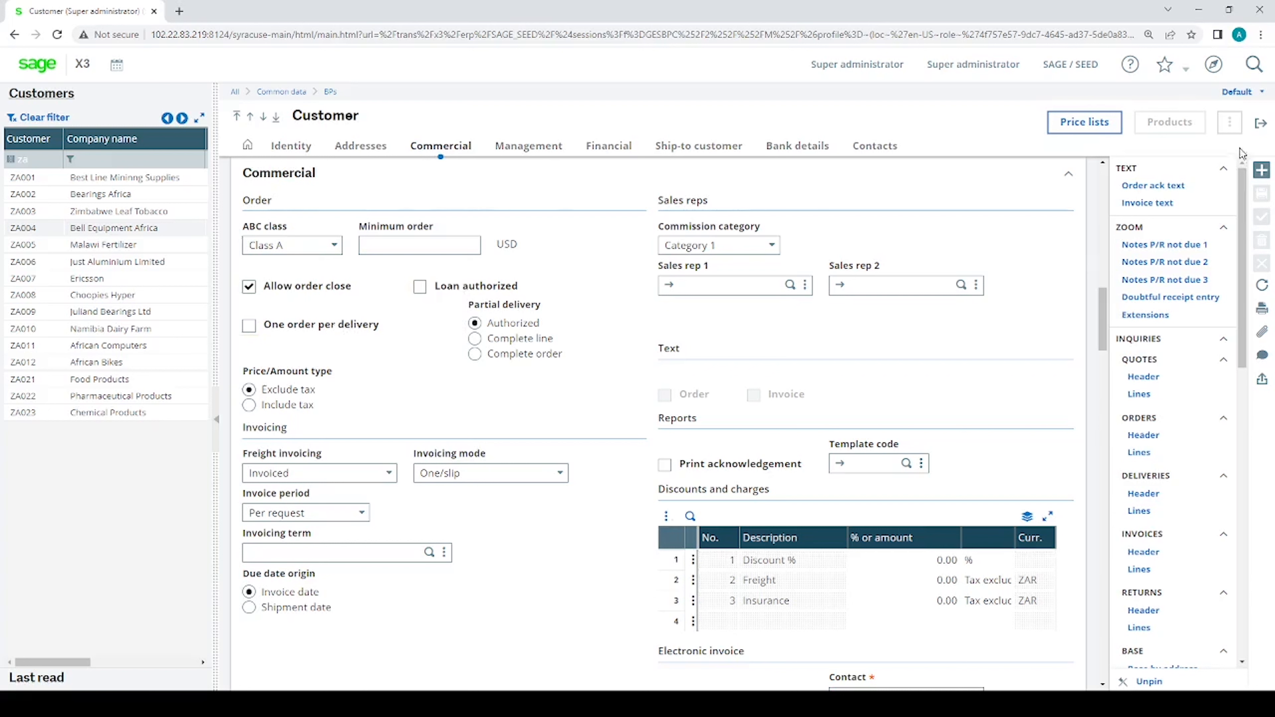
Leave the customer record and open the sales Orders page
click(1261, 124)
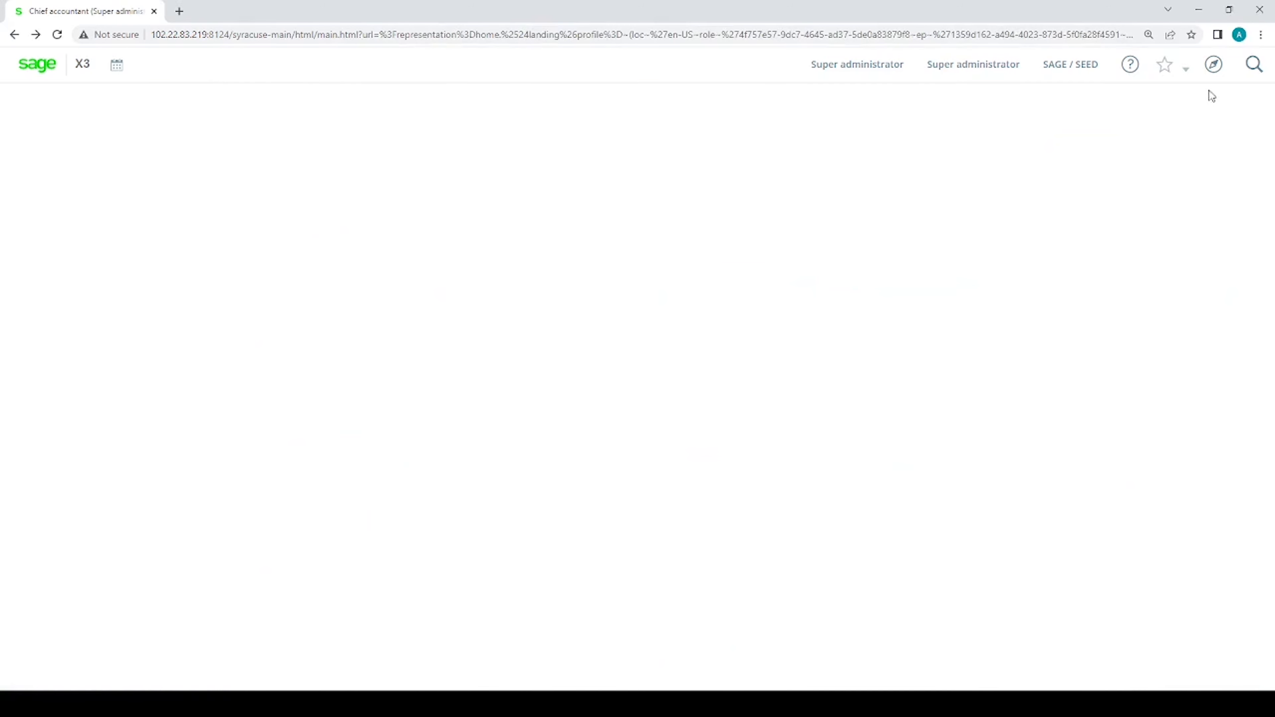
click(1214, 67)
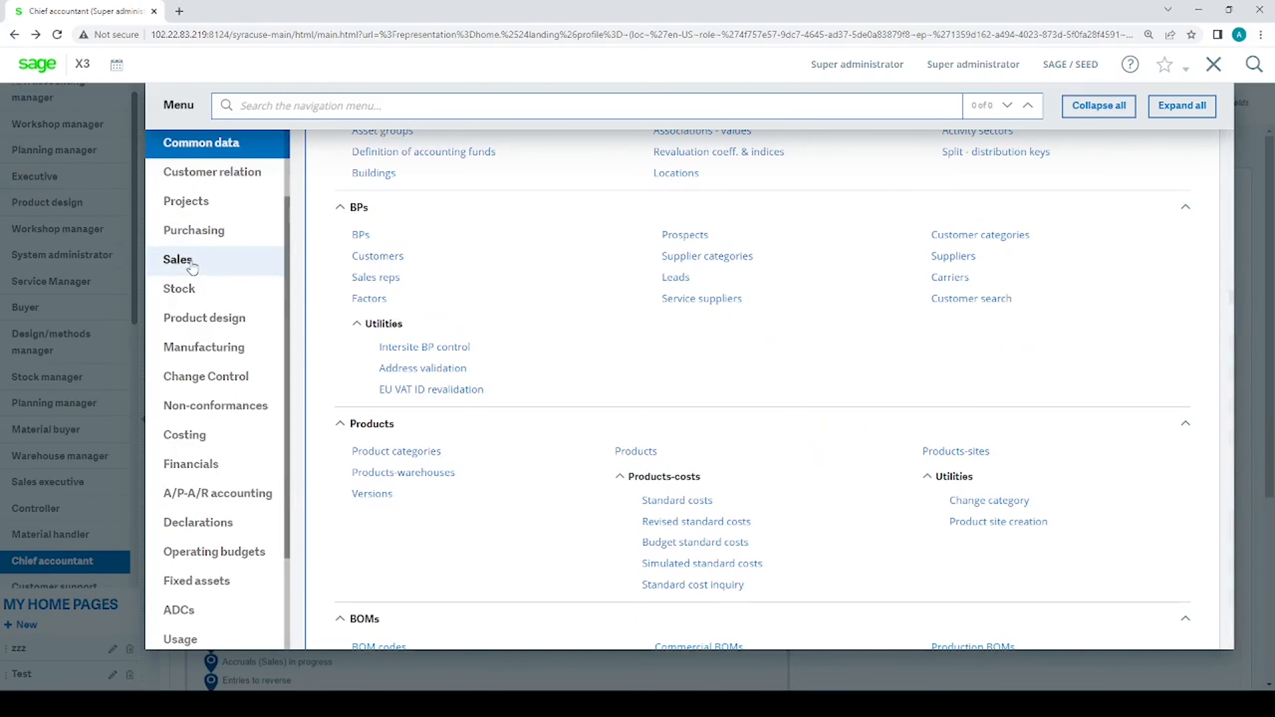
click(192, 268)
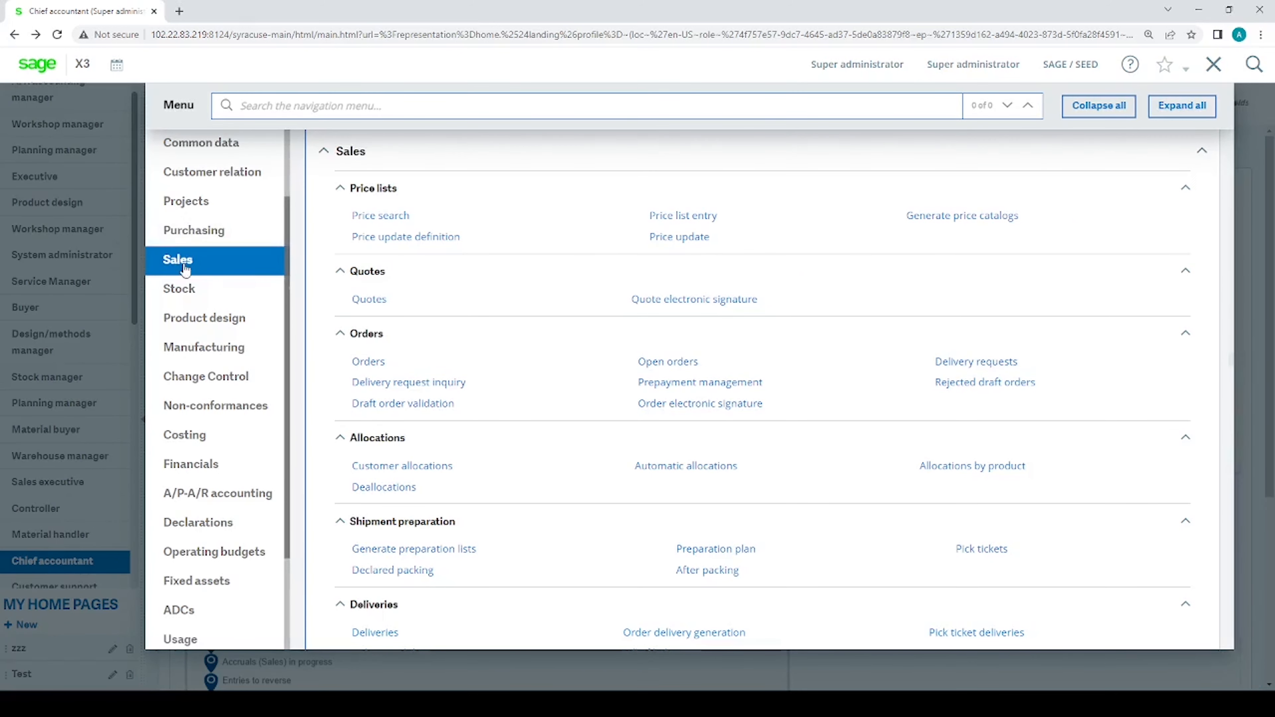
click(369, 361)
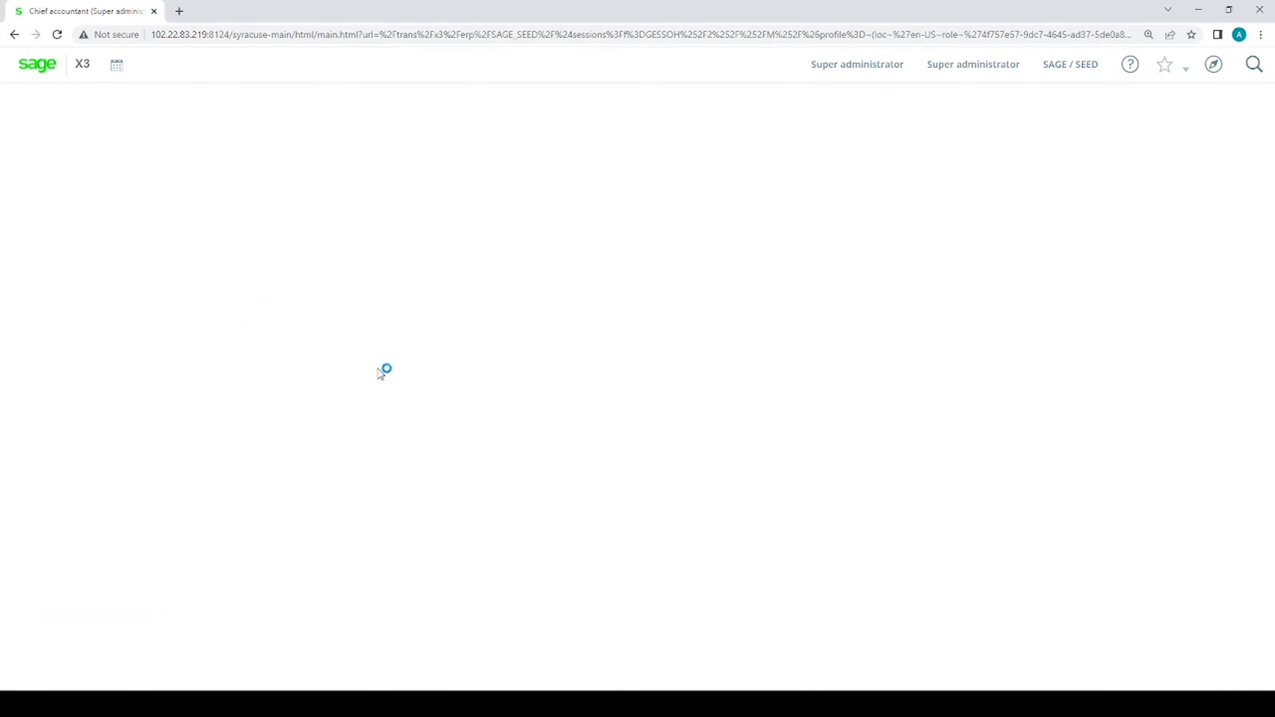
click(579, 178)
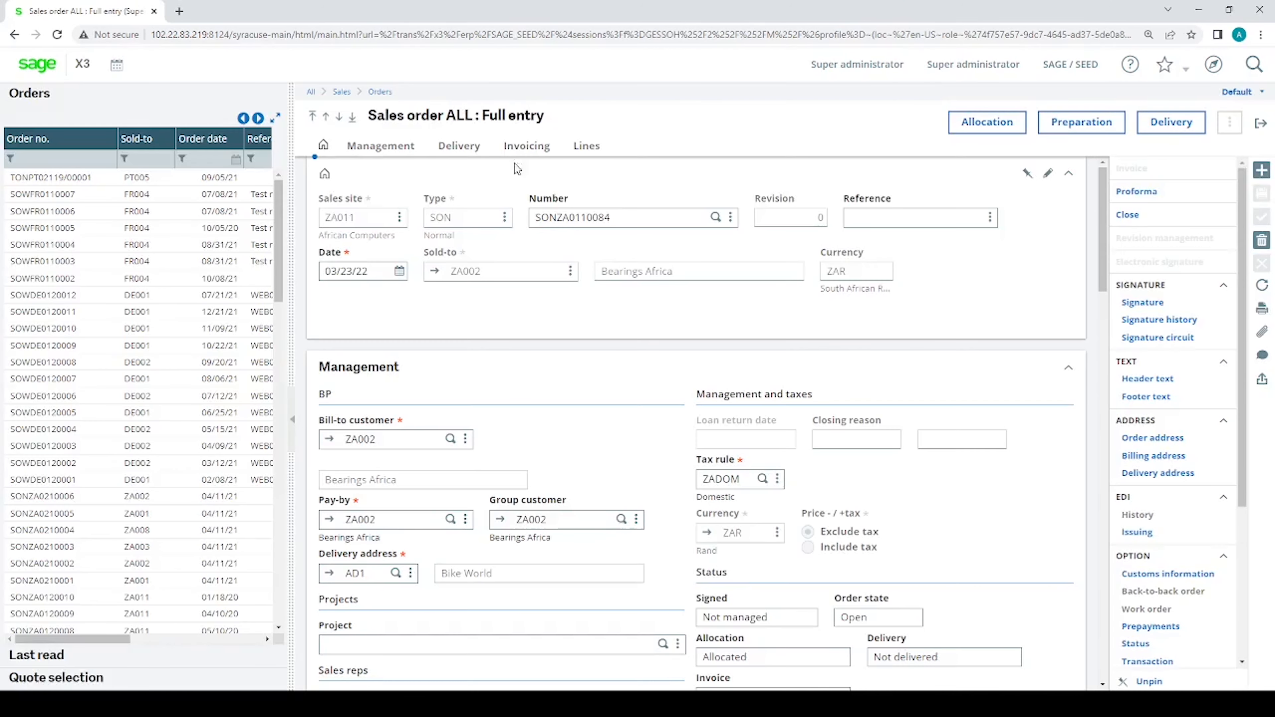
Filter the order list to sold-to customer Bearings Africa with an order date equal to 03/23/22
click(150, 160)
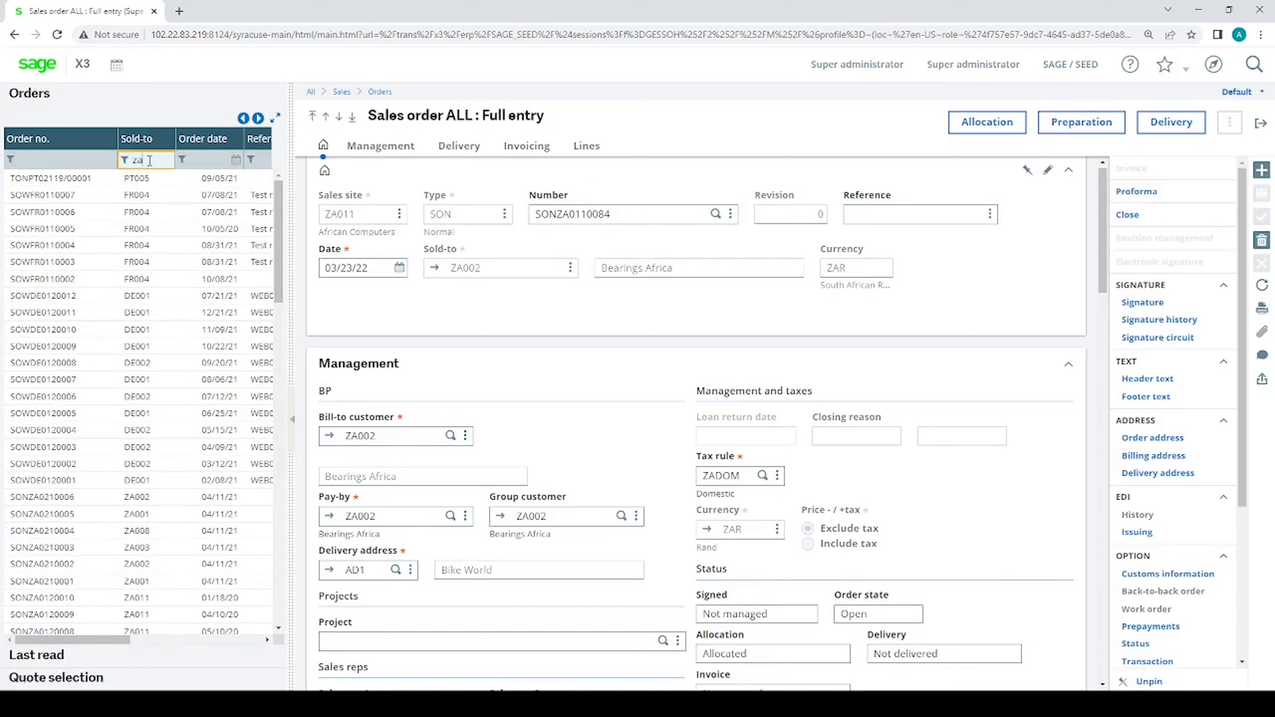
text(za002)
key(Tab)
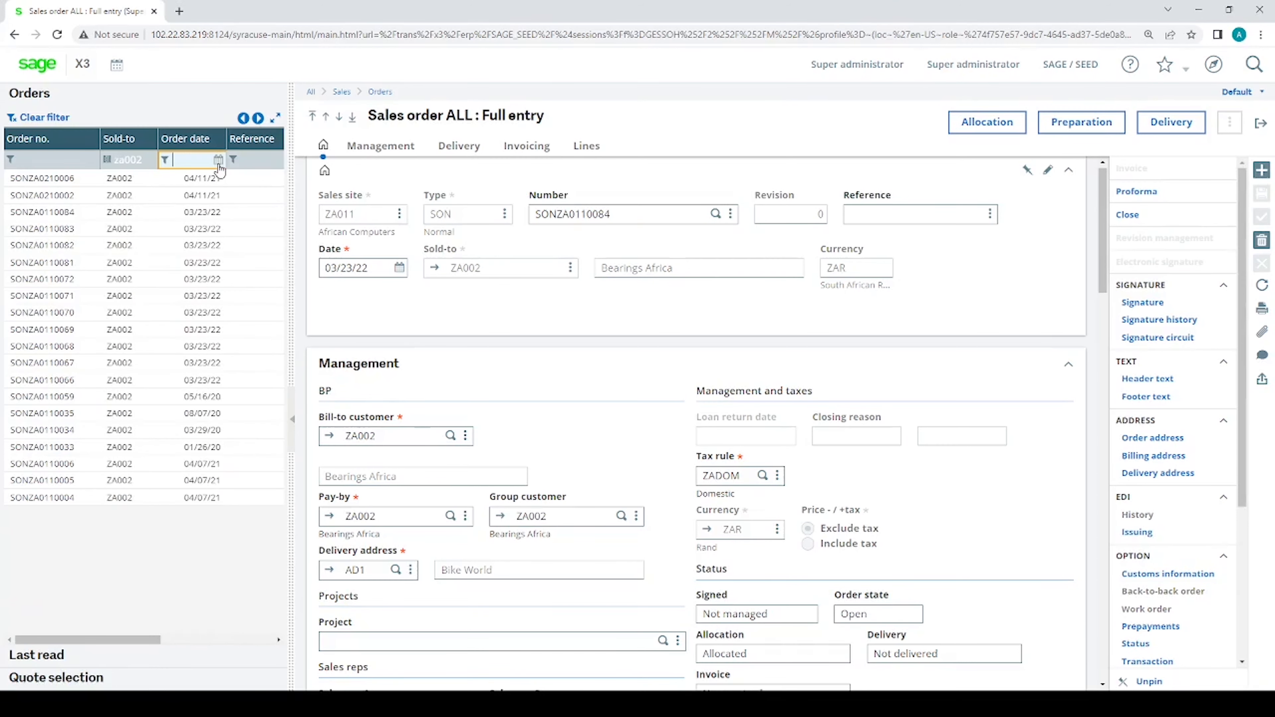
click(219, 160)
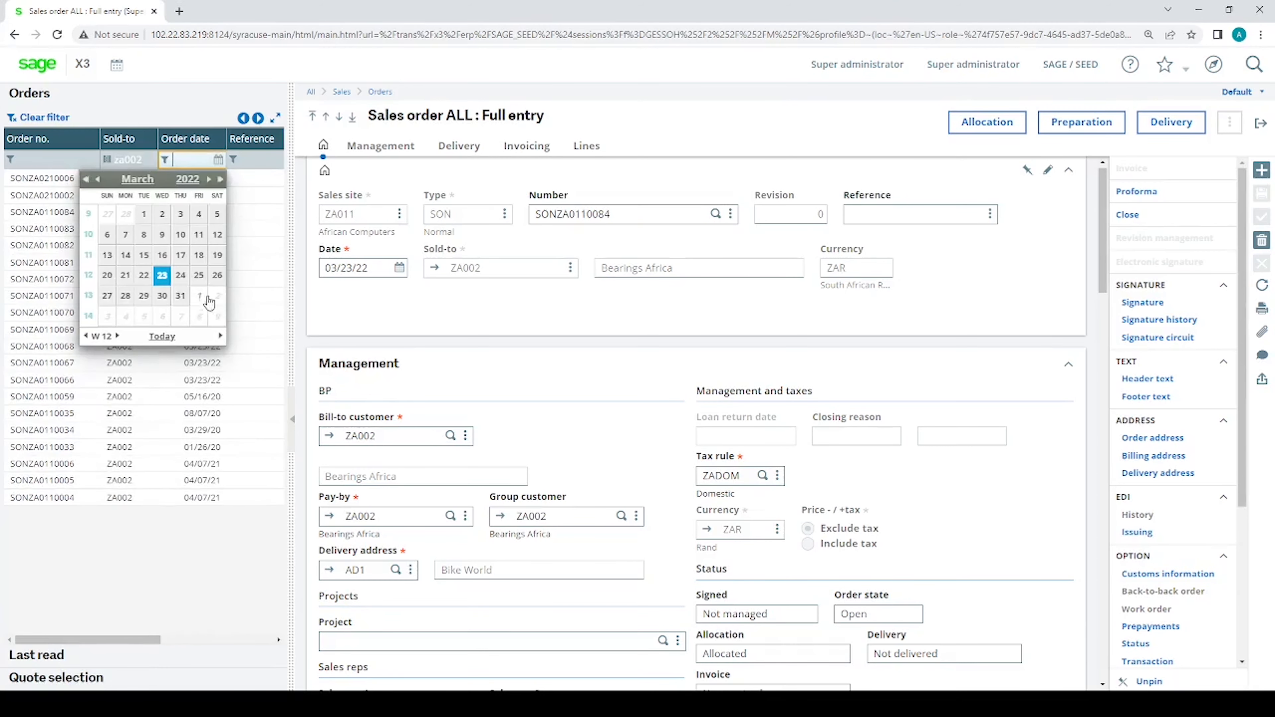
click(160, 335)
click(164, 160)
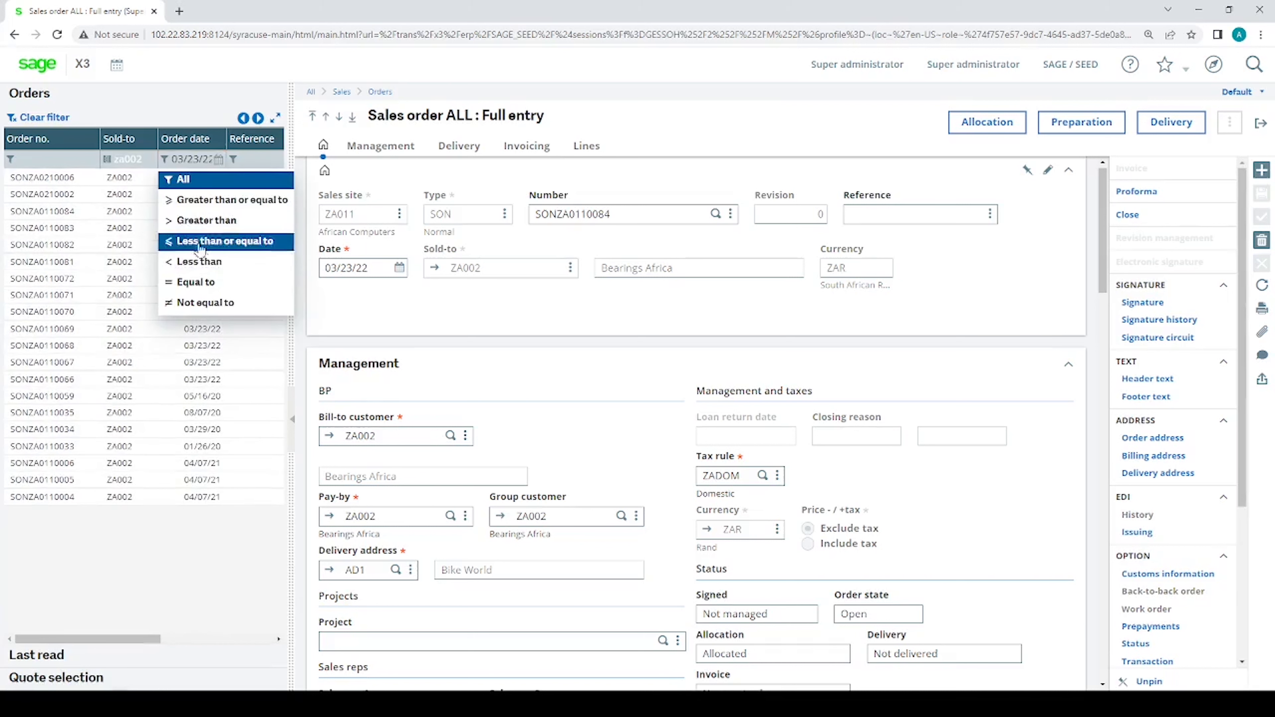
click(199, 281)
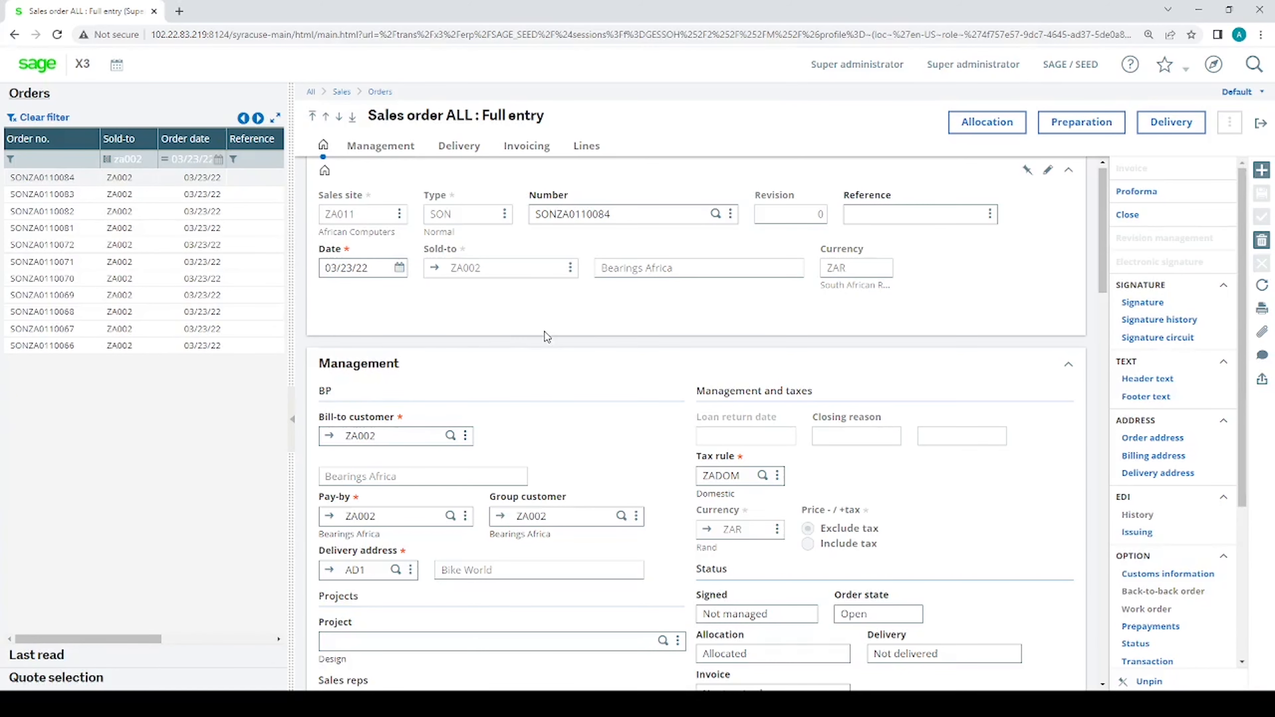
Examine the management and delivery details of the open Bearings Africa order, toggling One order per delivery off and back on
scroll(575, 316, down, 10)
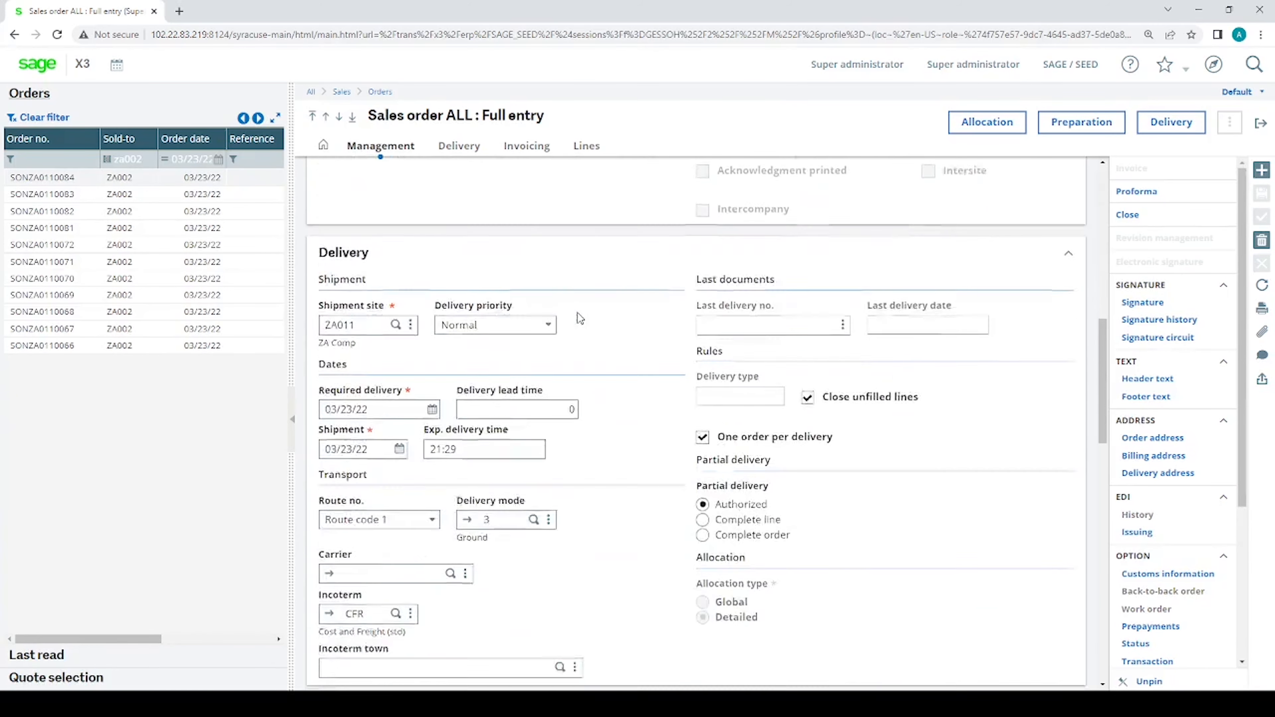
scroll(578, 313, down, 5)
scroll(587, 289, up, 2)
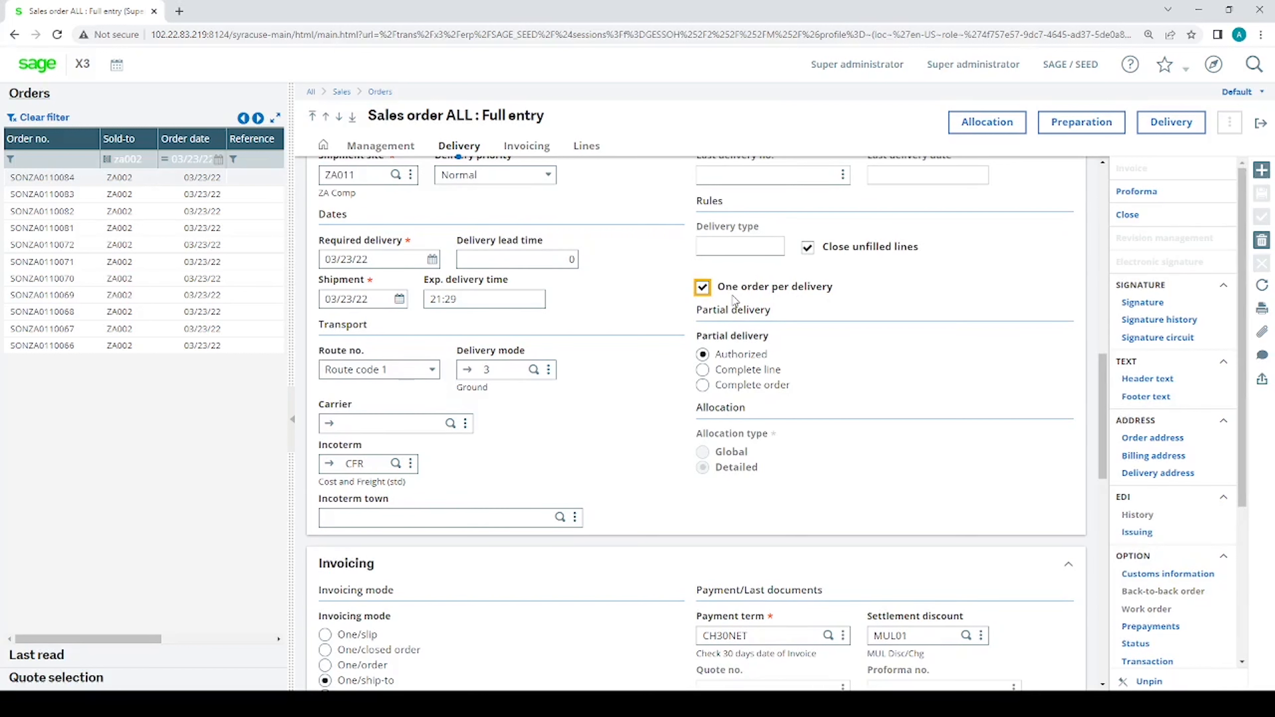
click(702, 288)
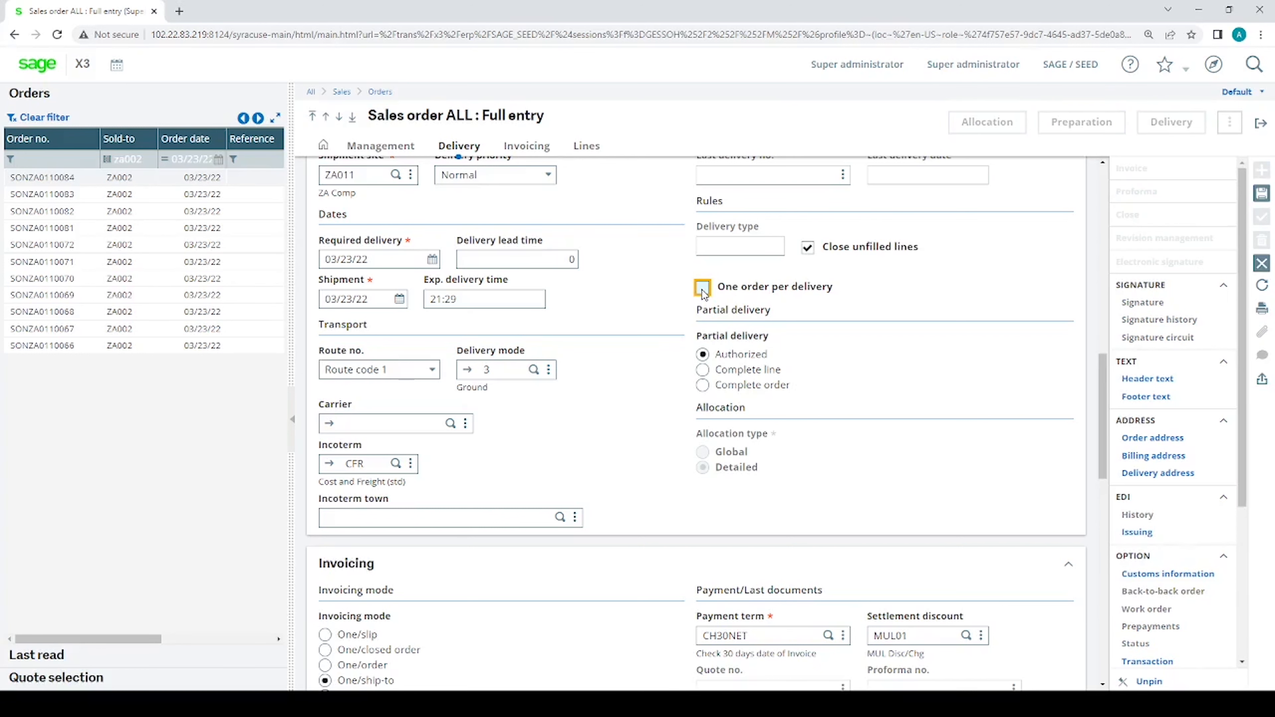
scroll(617, 331, up, 8)
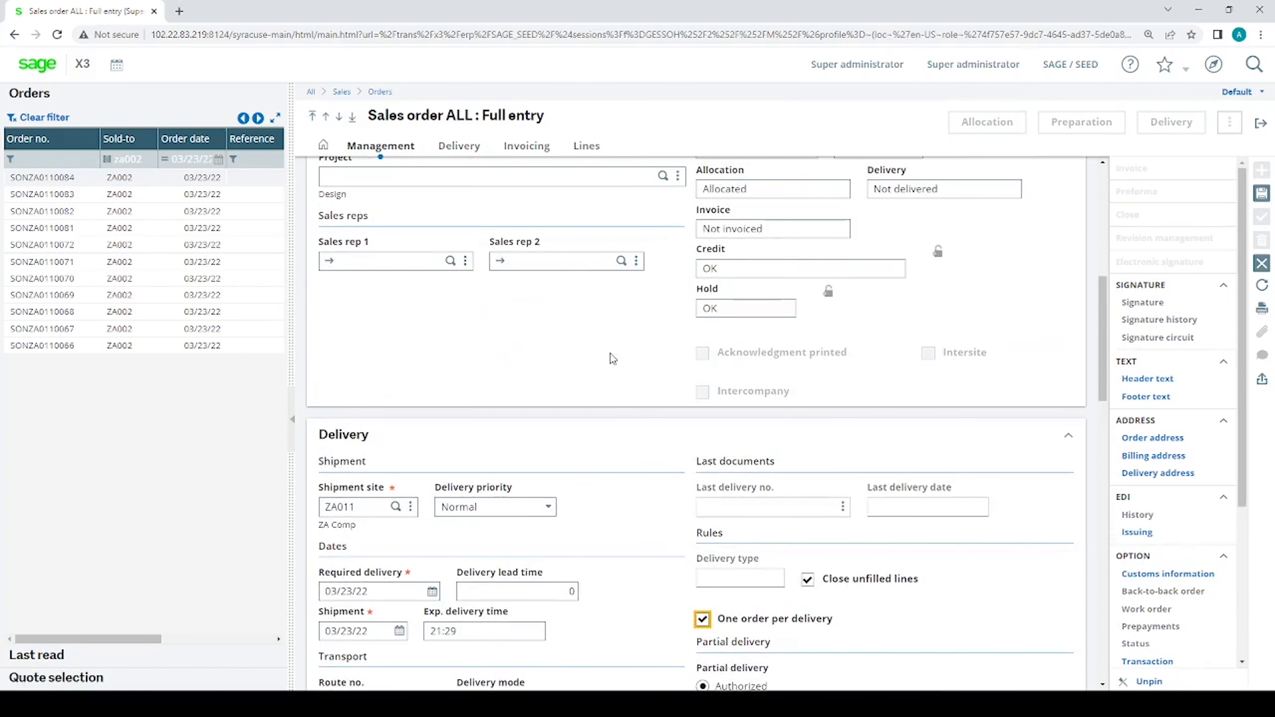
scroll(613, 357, up, 7)
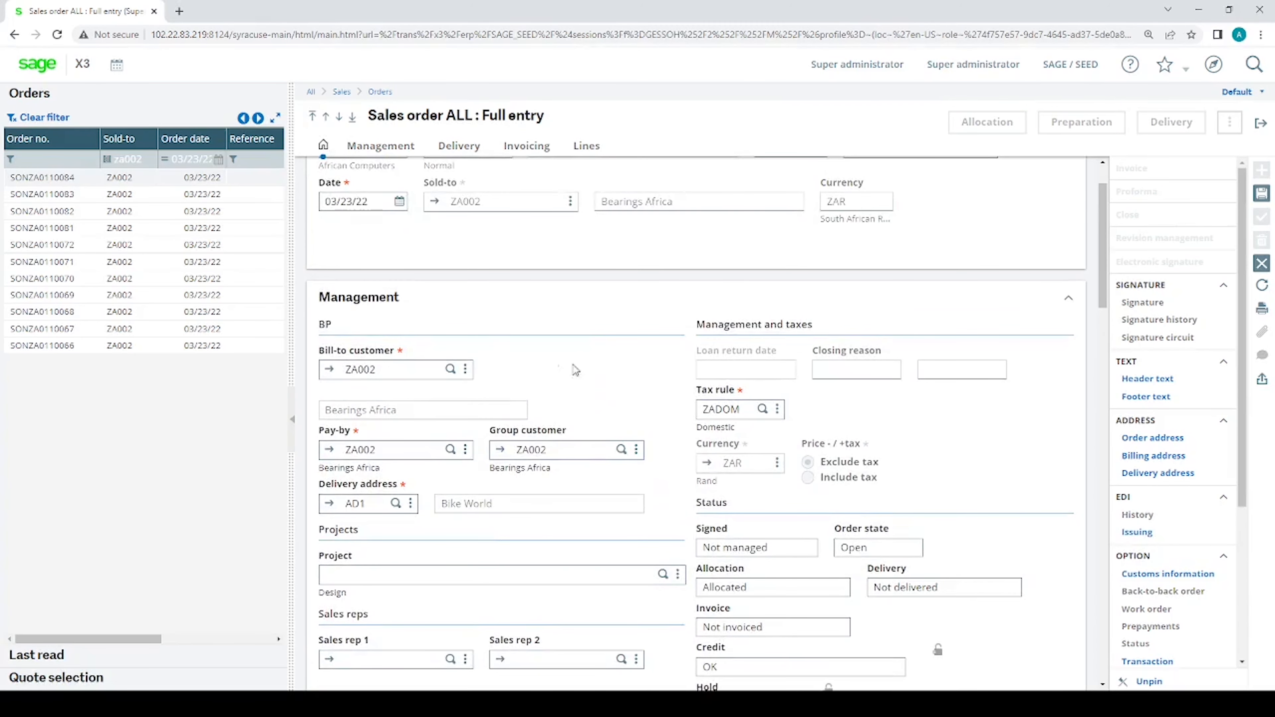
scroll(707, 432, down, 9)
scroll(707, 433, down, 5)
scroll(704, 271, up, 2)
Change the sold-to filter to Bell Equipment Africa and discard the pending order modifications to view that customer's One order per delivery setting
click(143, 160)
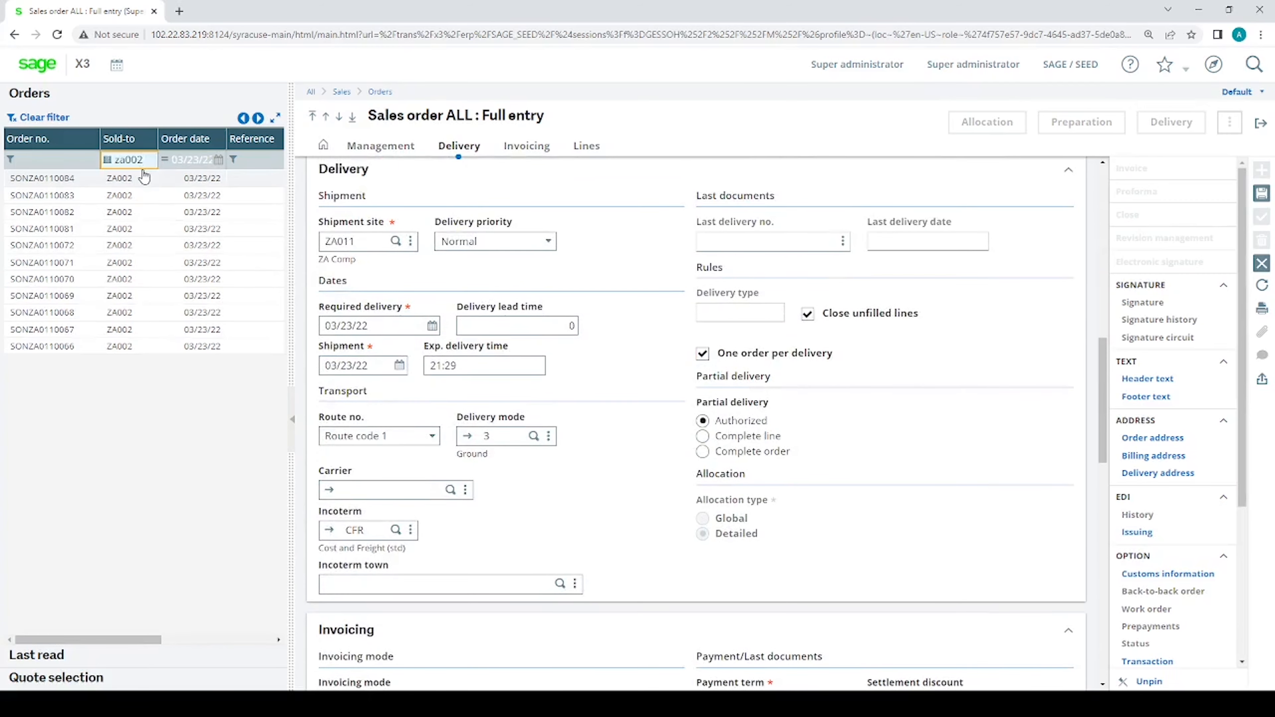
text(4)
key(Return)
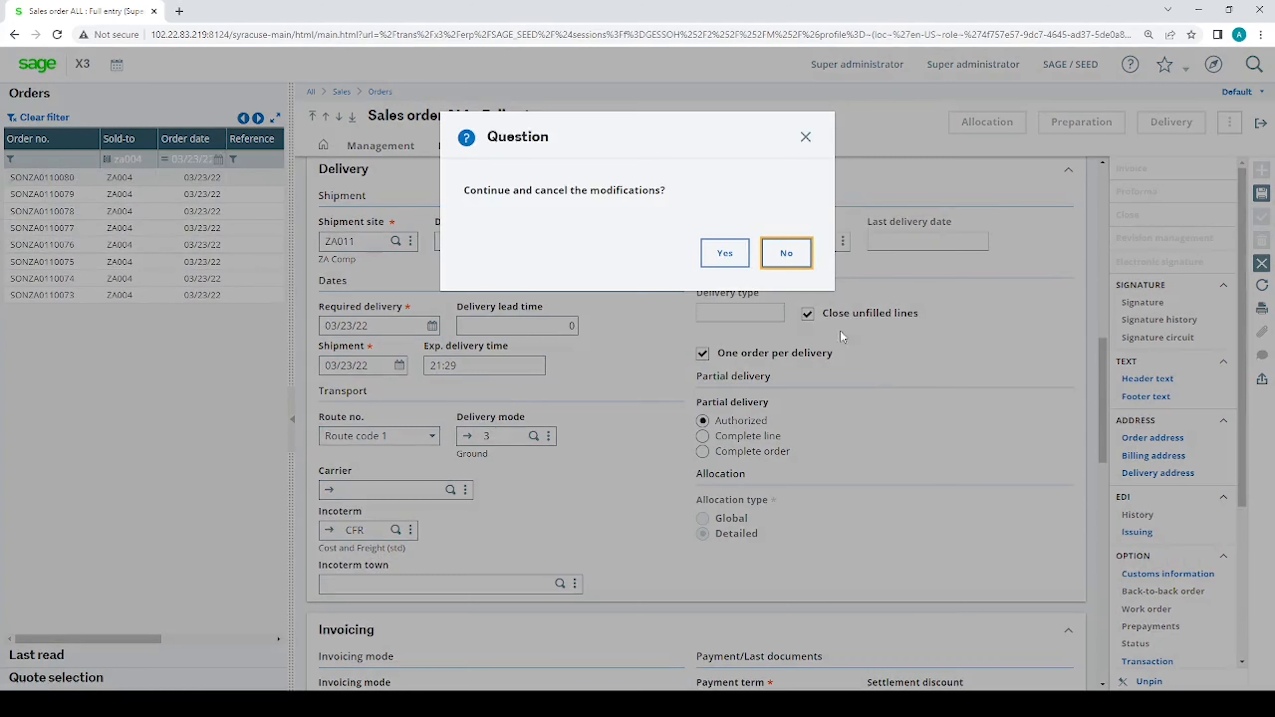
click(719, 255)
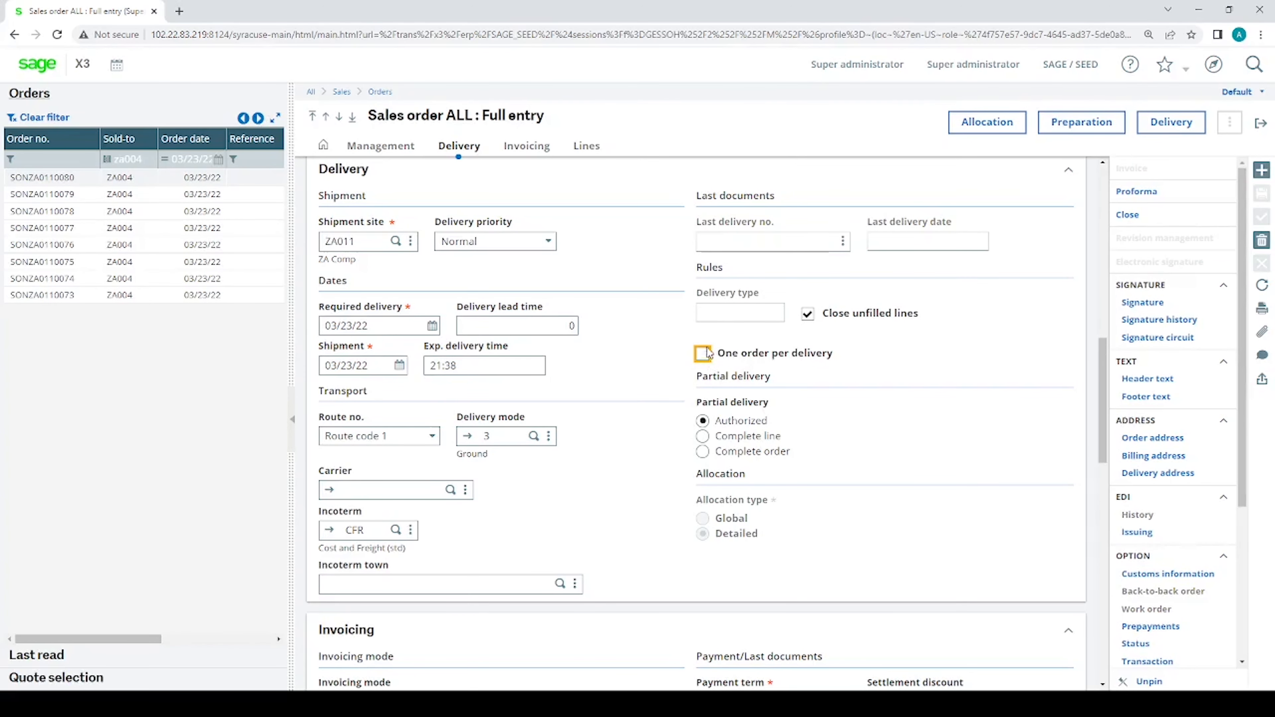
Leave the orders and open the automatic order delivery generation for sales
click(43, 68)
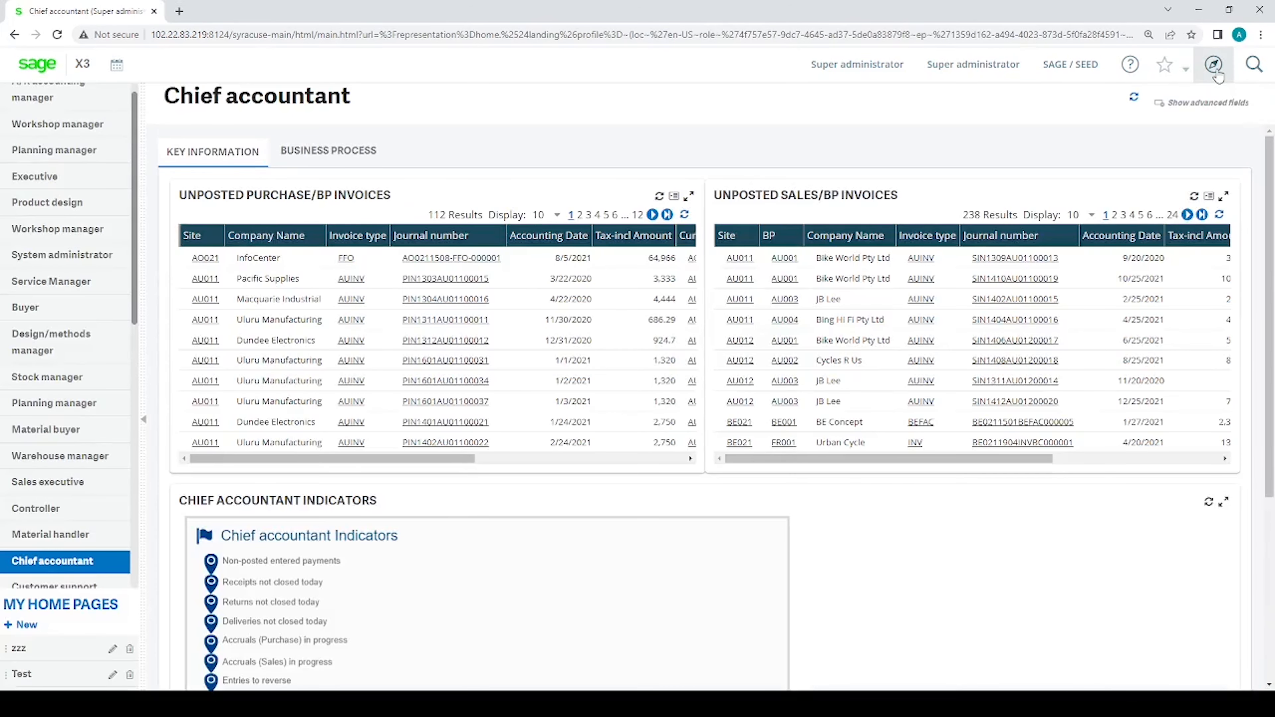
click(1214, 65)
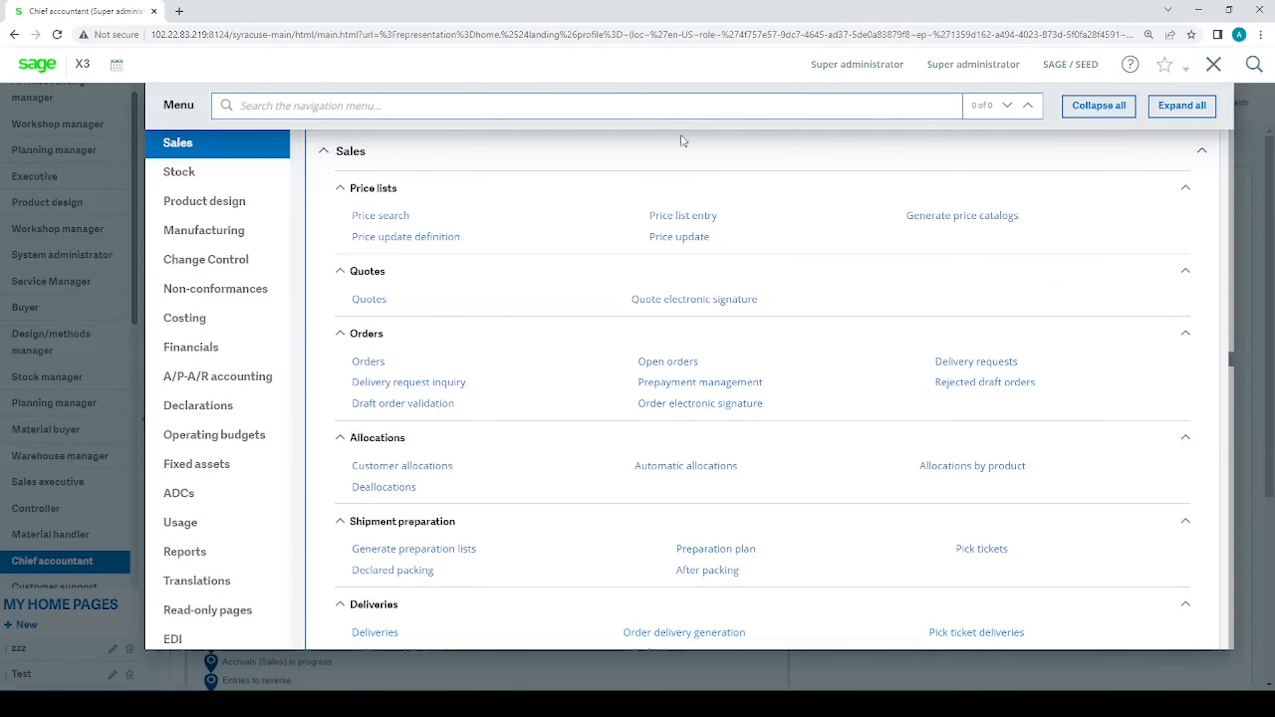
scroll(511, 423, down, 3)
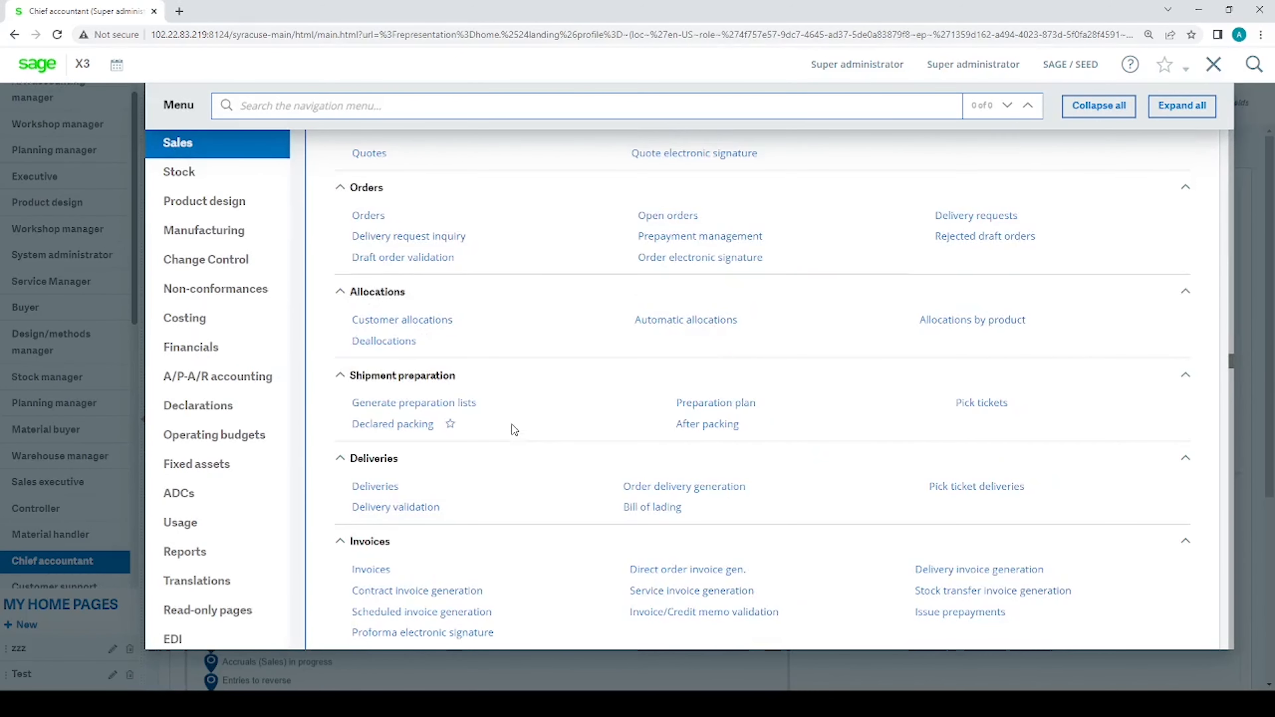
click(666, 488)
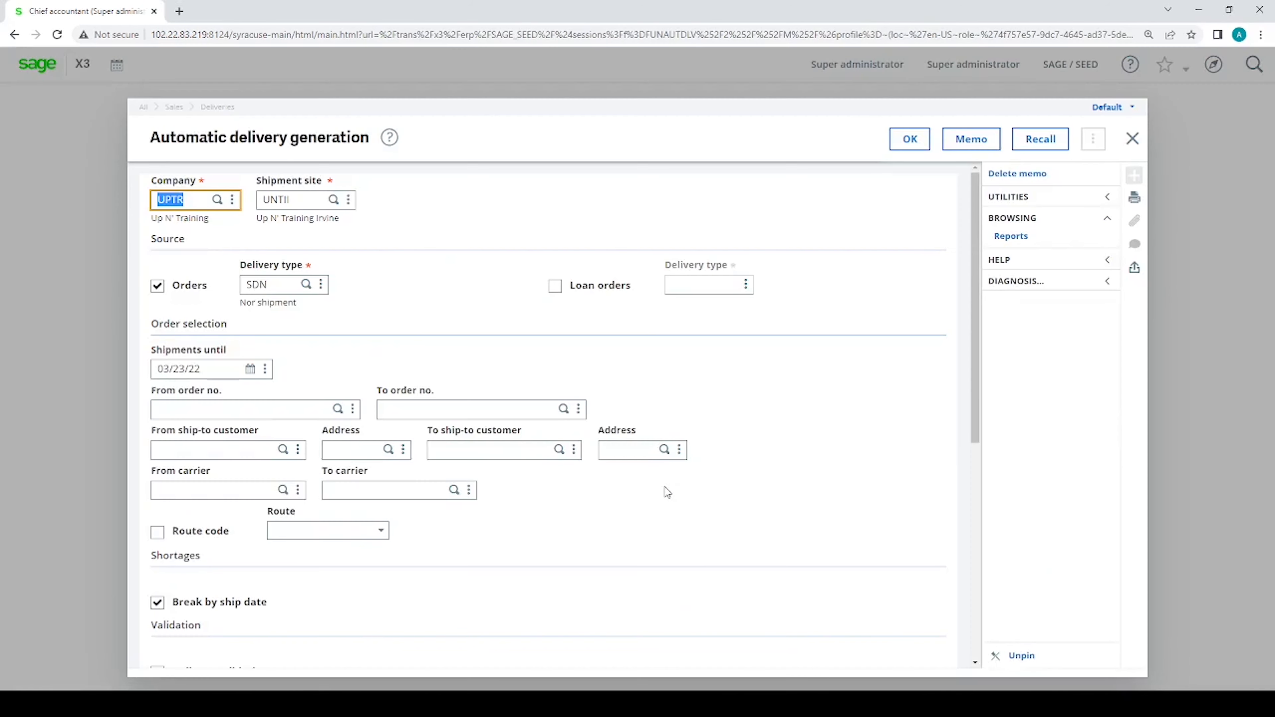
Set the delivery generation's company to ZA10 and its shipment site to ZA011
text(ZA10)
key(Tab)
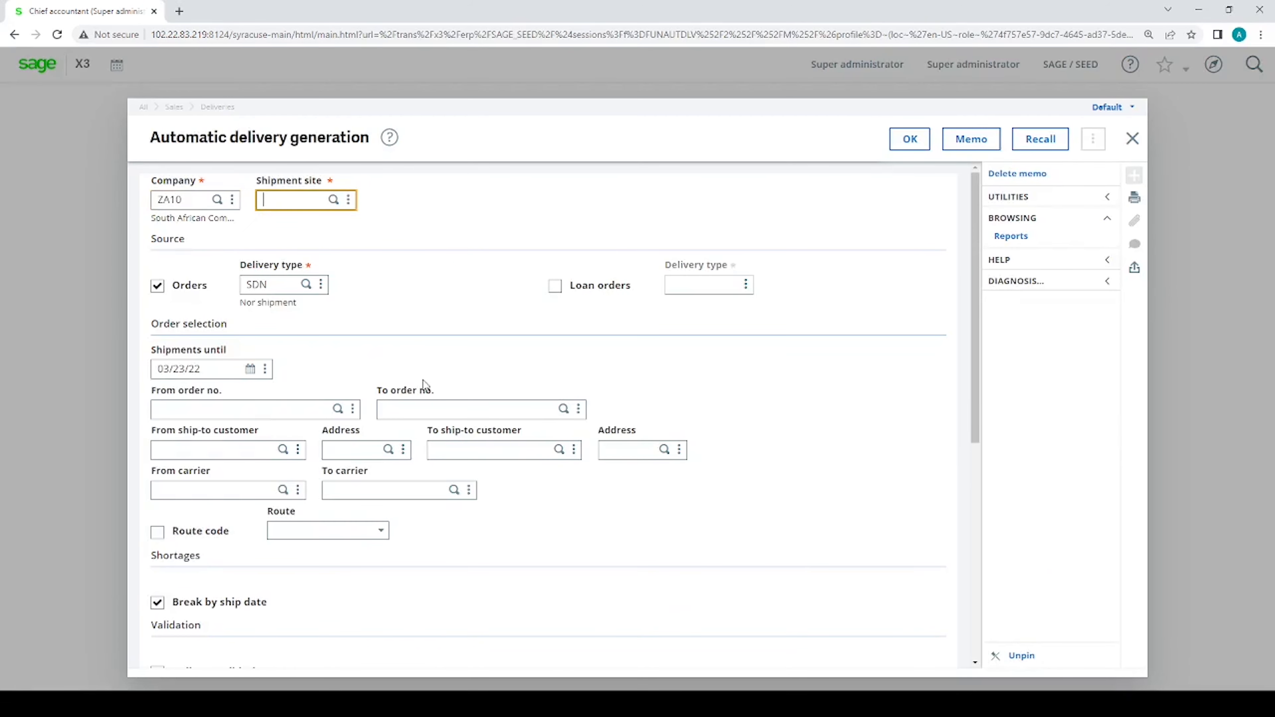
text(za011)
key(Tab)
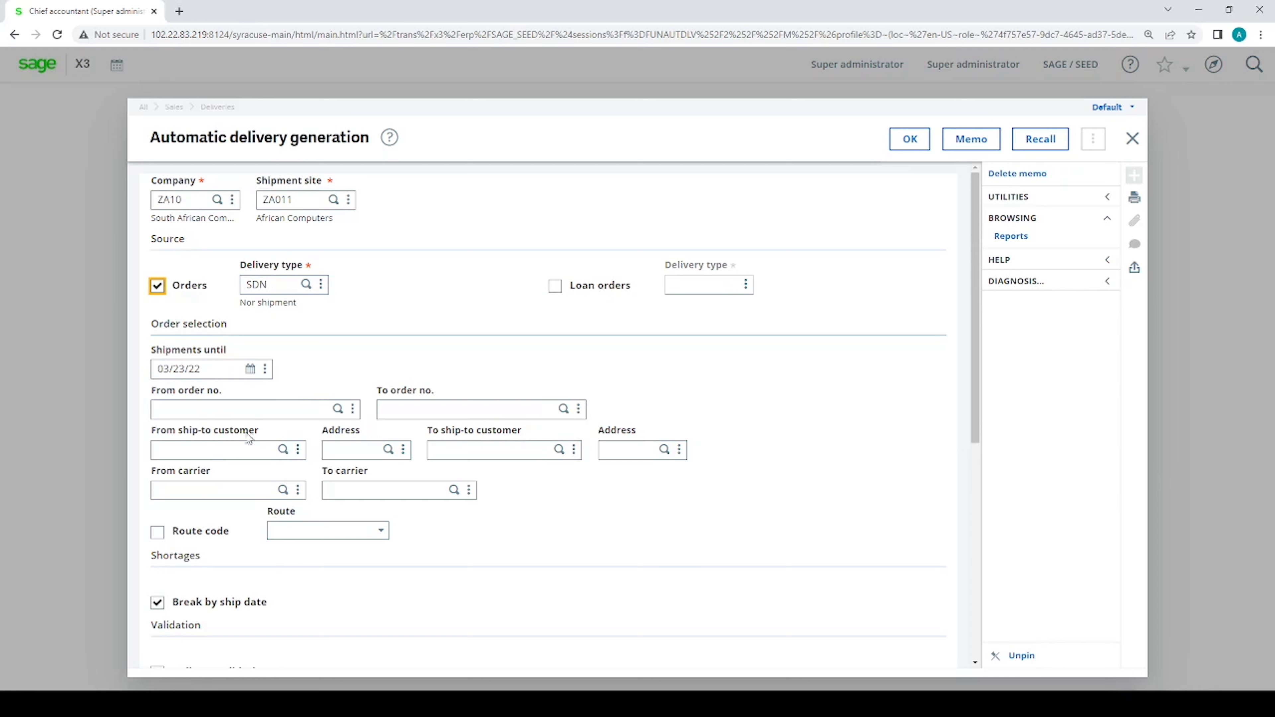
Restrict the ship-to customer range to Bearings Africa only, check the remaining criteria and run the delivery generation
click(213, 450)
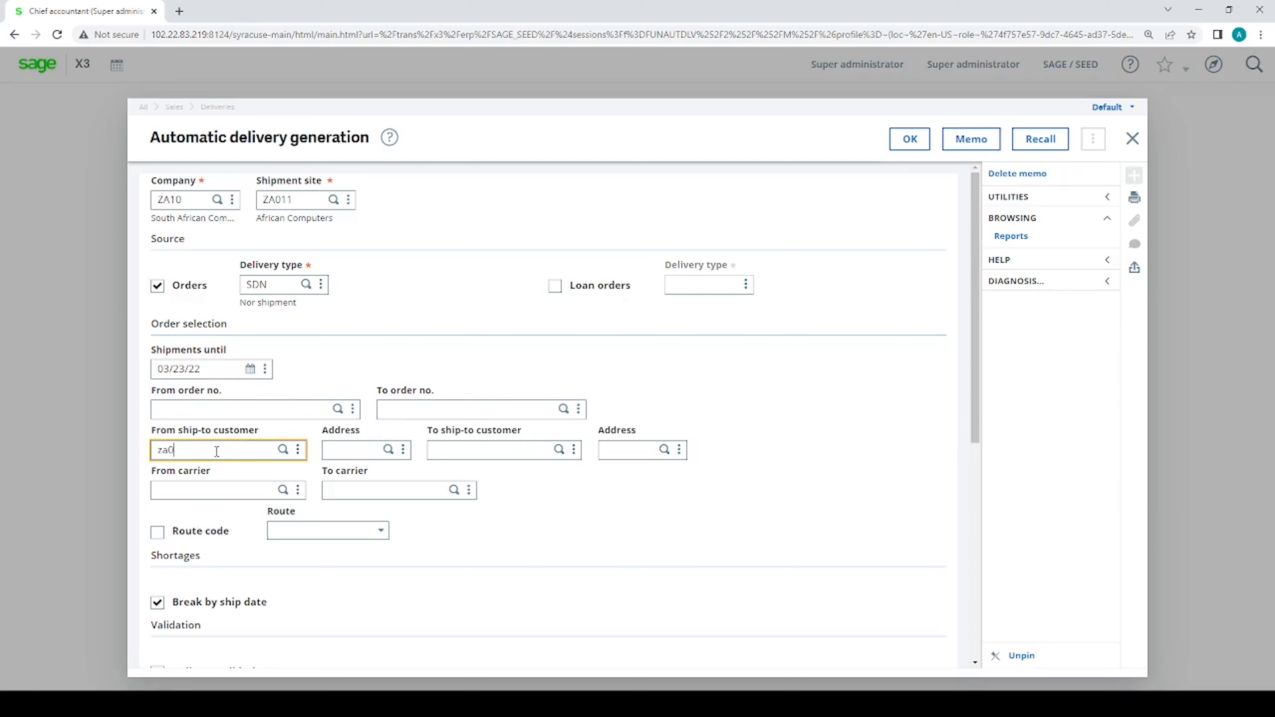
key(Tab)
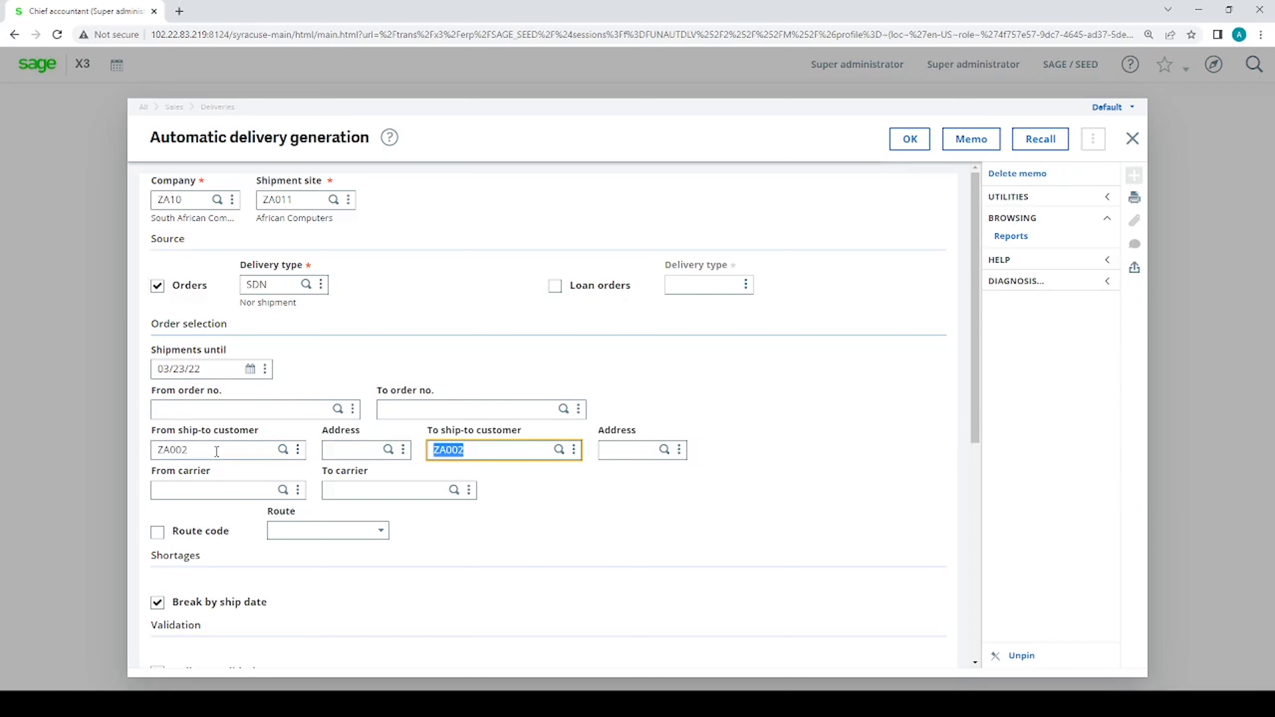
key(Tab)
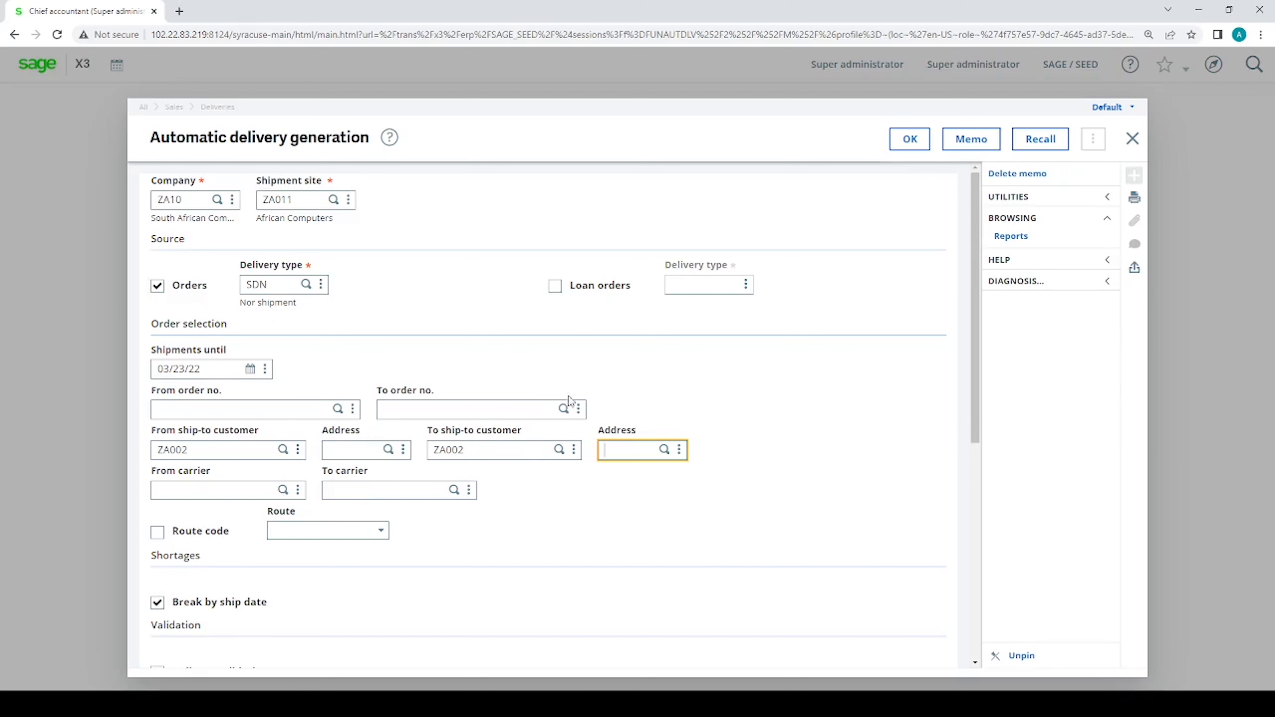
scroll(566, 339, down, 4)
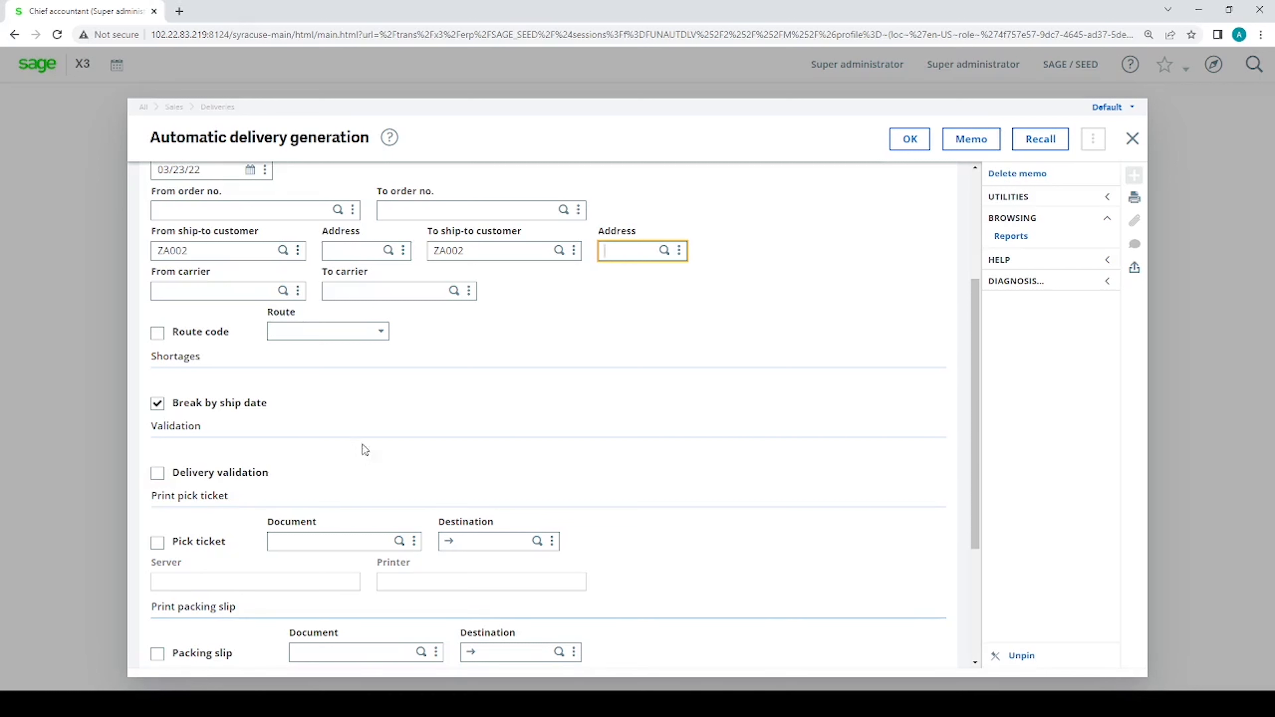
scroll(846, 308, up, 4)
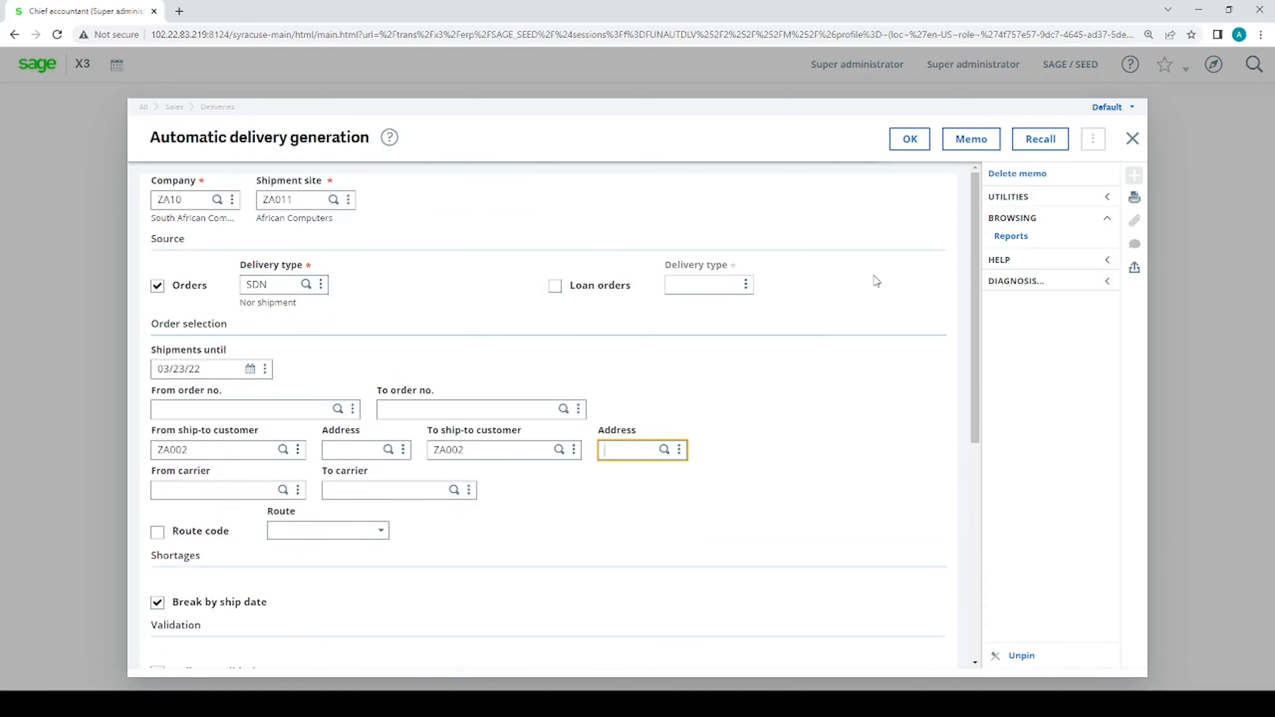
click(909, 141)
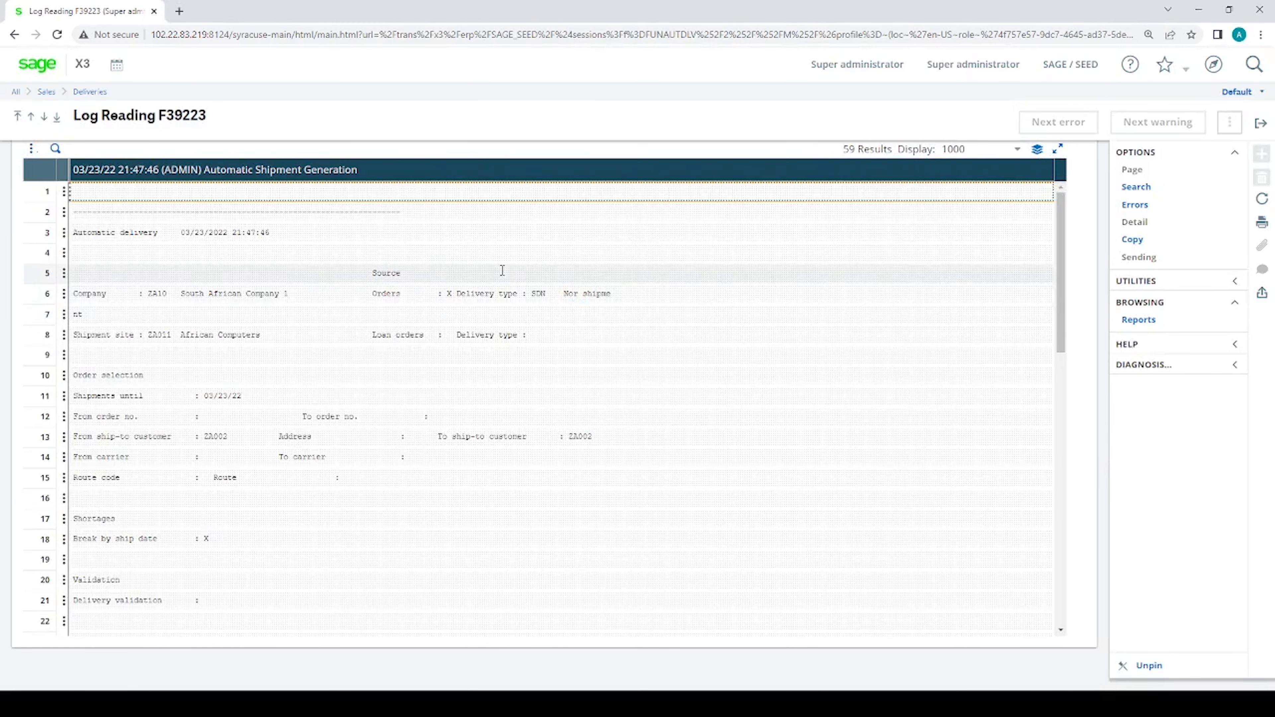
Examine the generation log to match each sales order with its created delivery, and return to the home page
scroll(502, 270, down, 15)
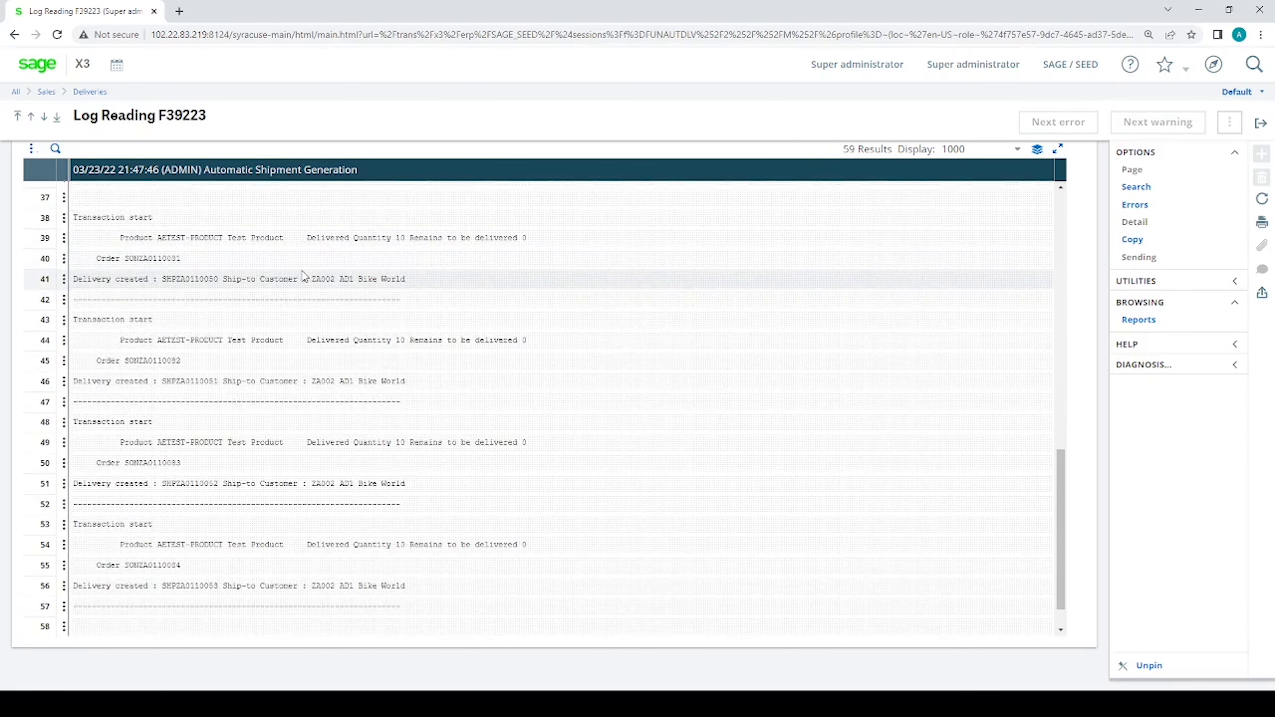
drag(182, 257, 127, 260)
click(219, 279)
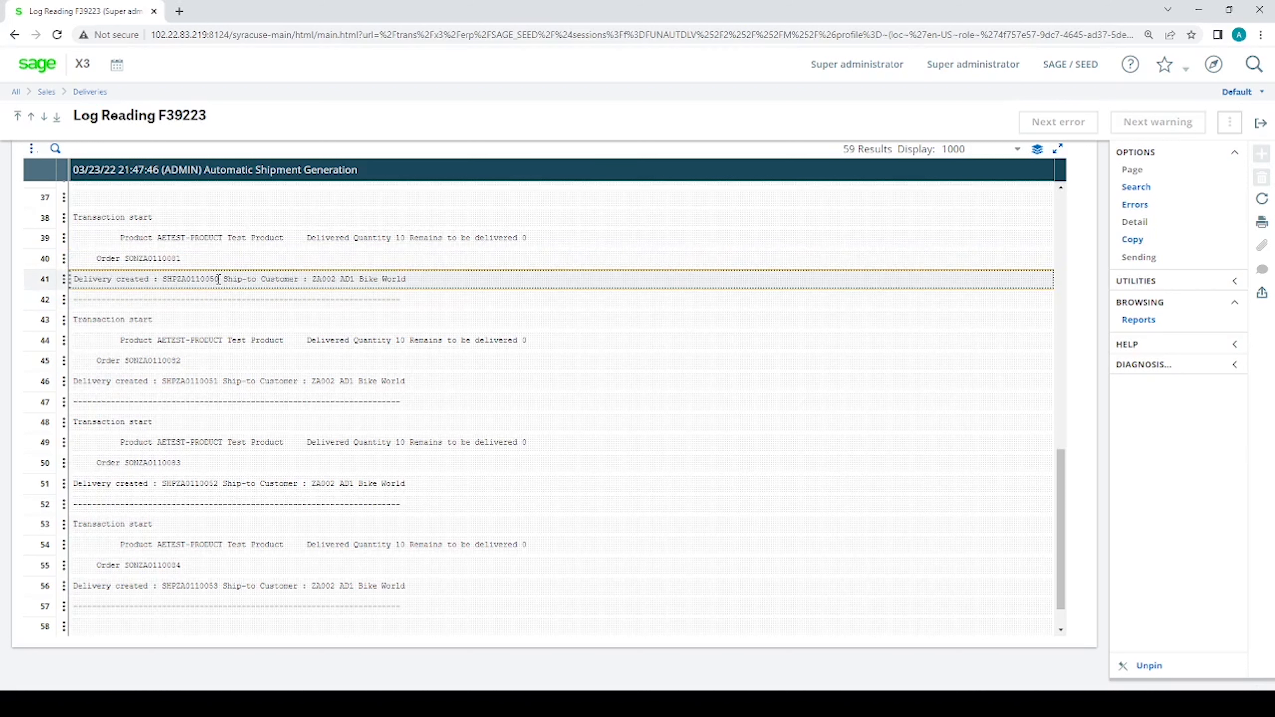
drag(181, 361, 130, 360)
drag(218, 381, 163, 380)
drag(181, 462, 125, 463)
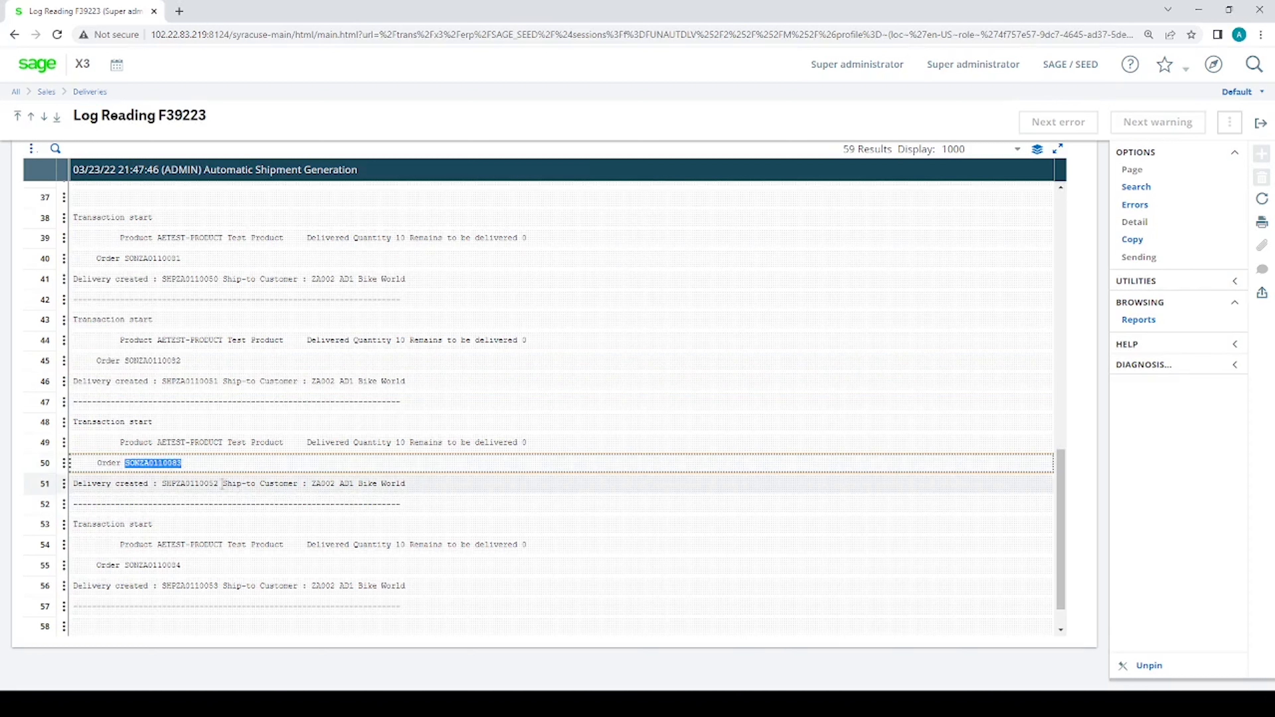
click(222, 483)
drag(222, 483, 171, 483)
click(181, 565)
drag(181, 565, 125, 564)
click(223, 588)
drag(219, 585, 167, 586)
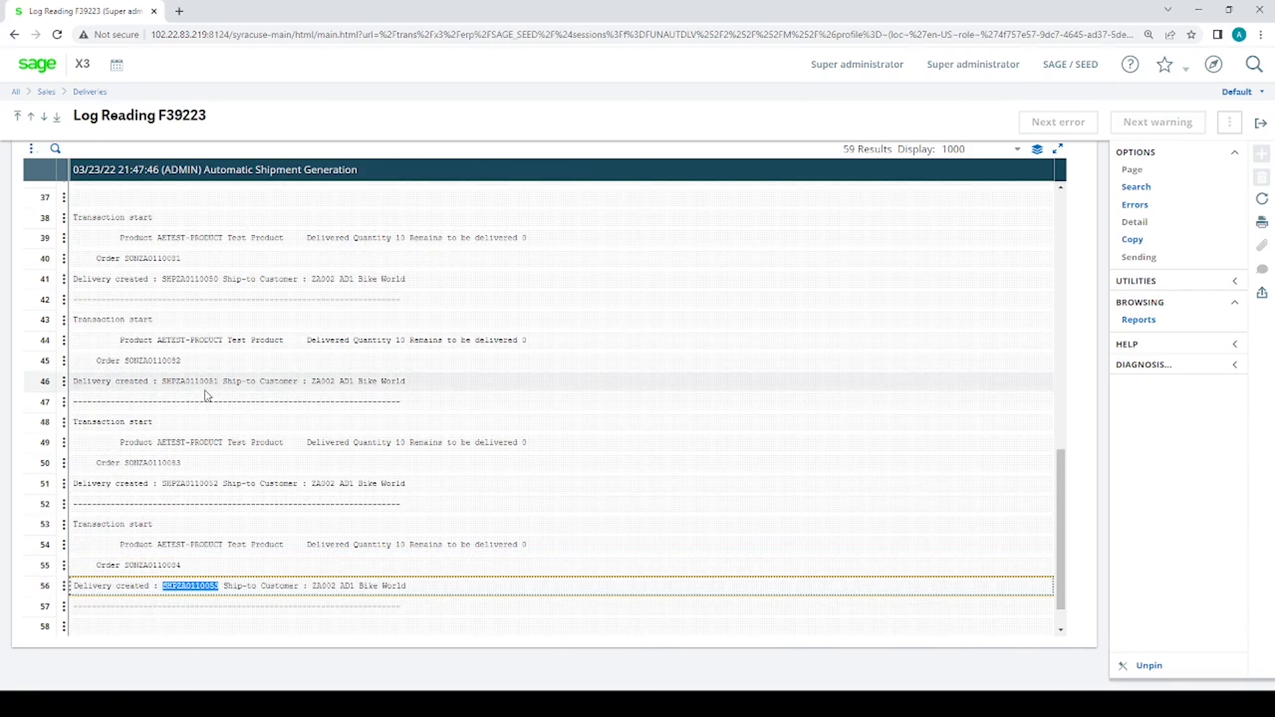
click(39, 64)
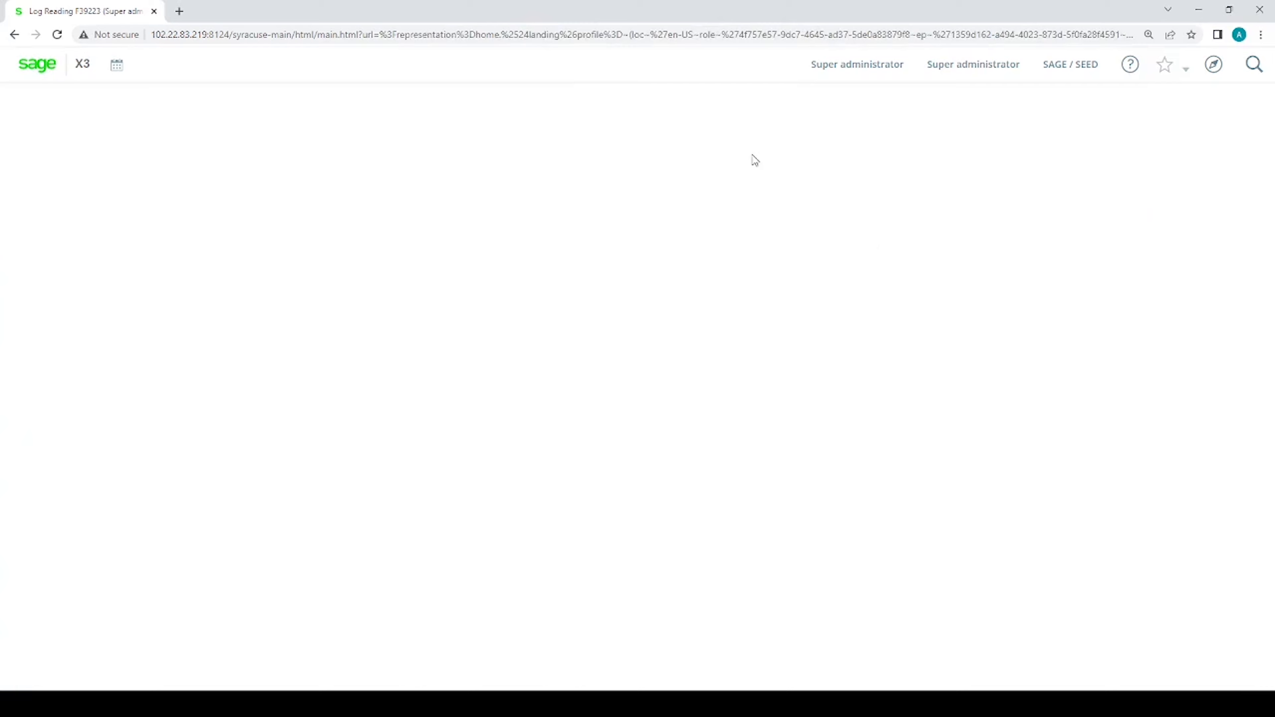
Open the sales deliveries, find delivery SHPZA0110053 and review its product lines
click(1213, 63)
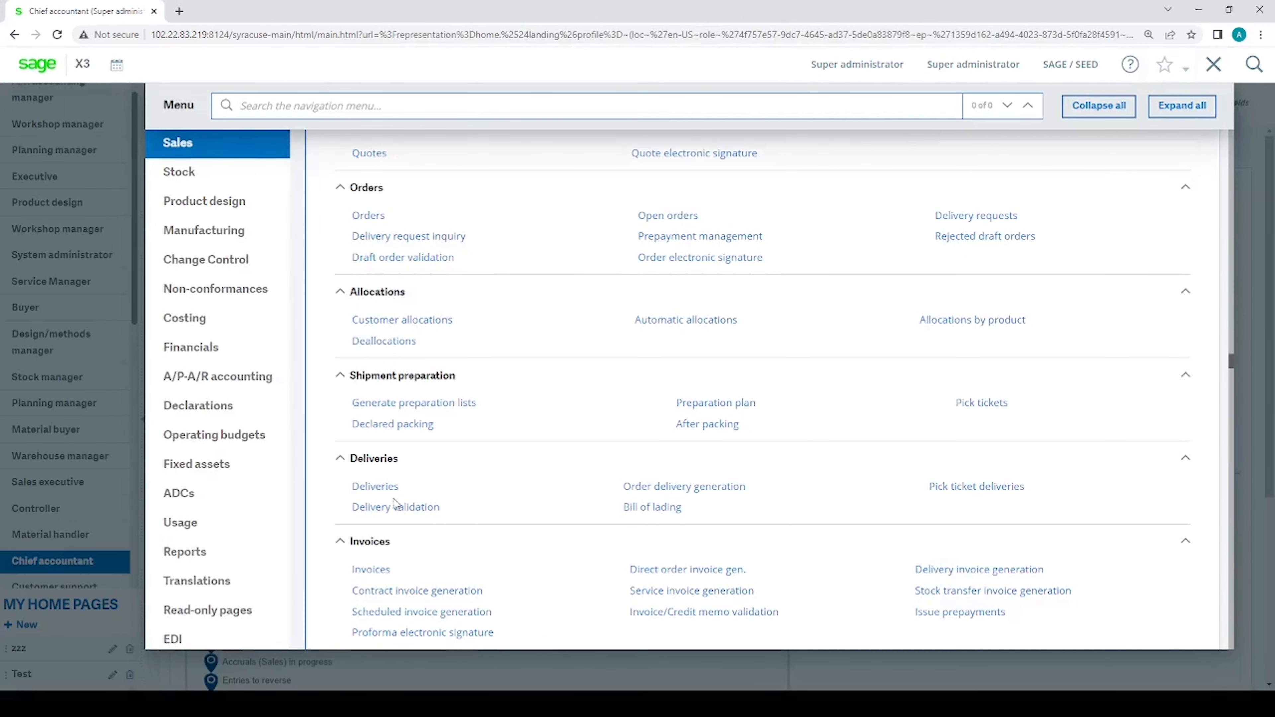
click(372, 487)
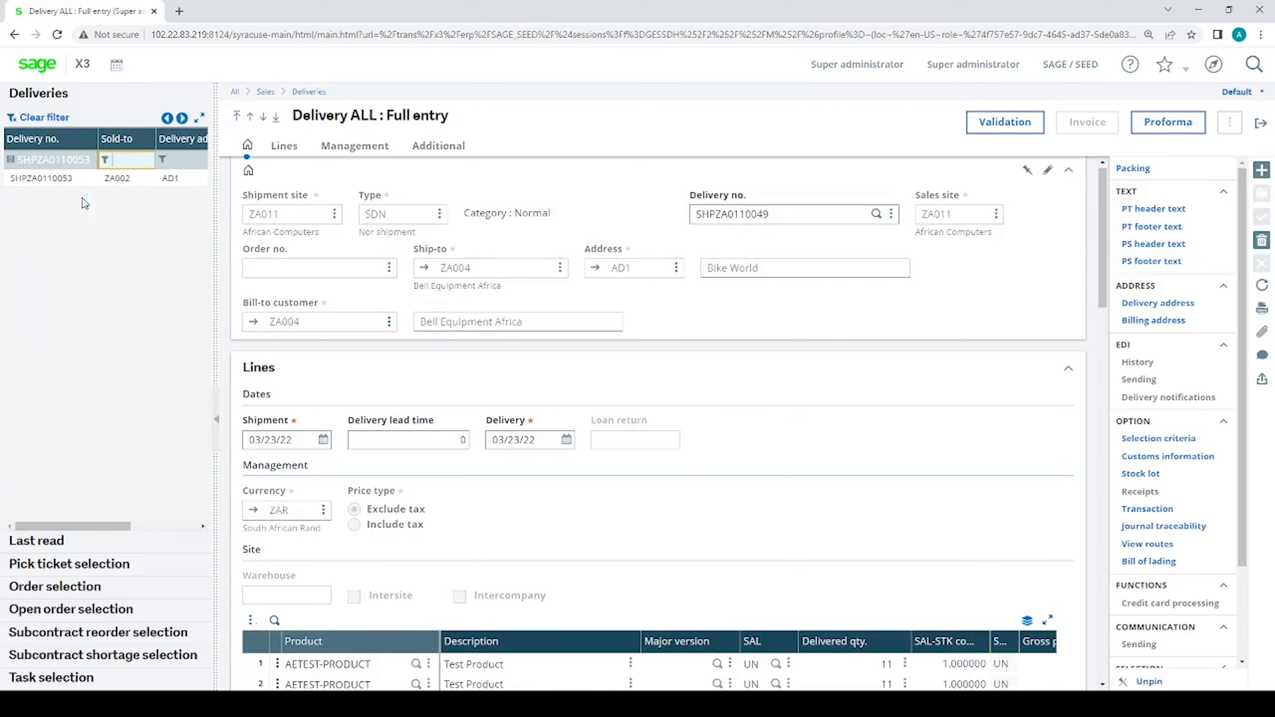
click(62, 182)
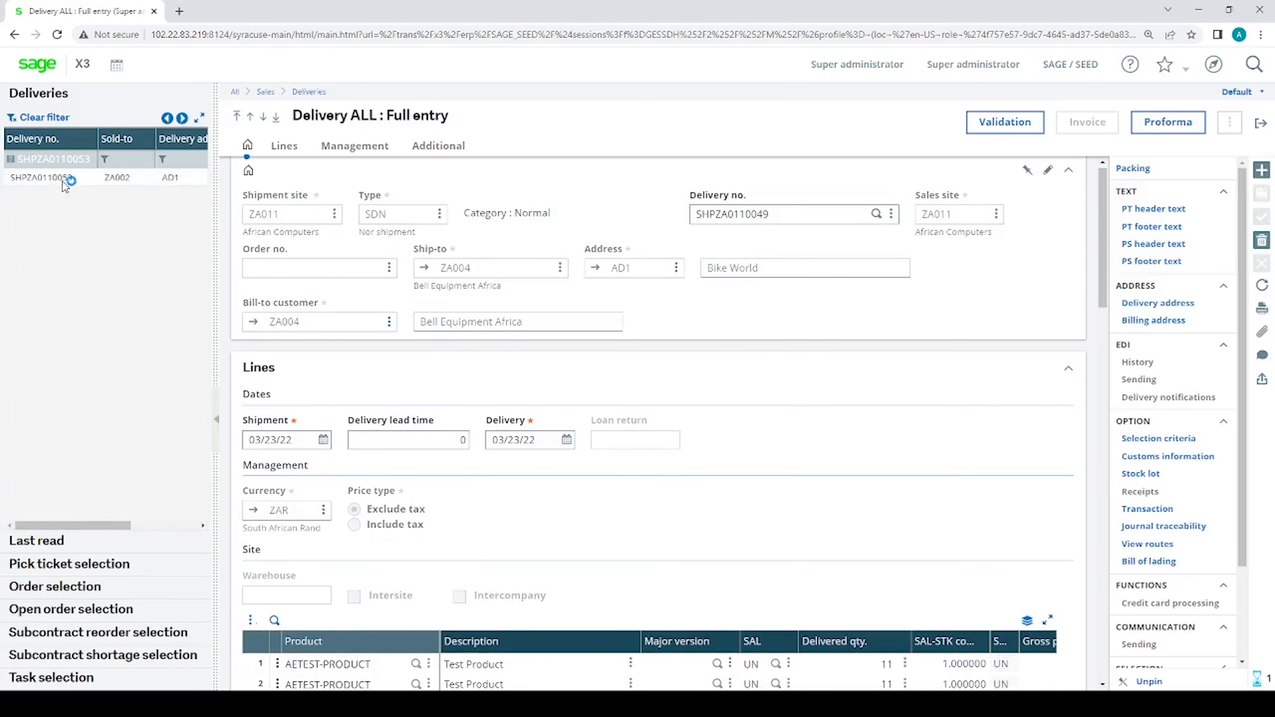
scroll(566, 331, down, 3)
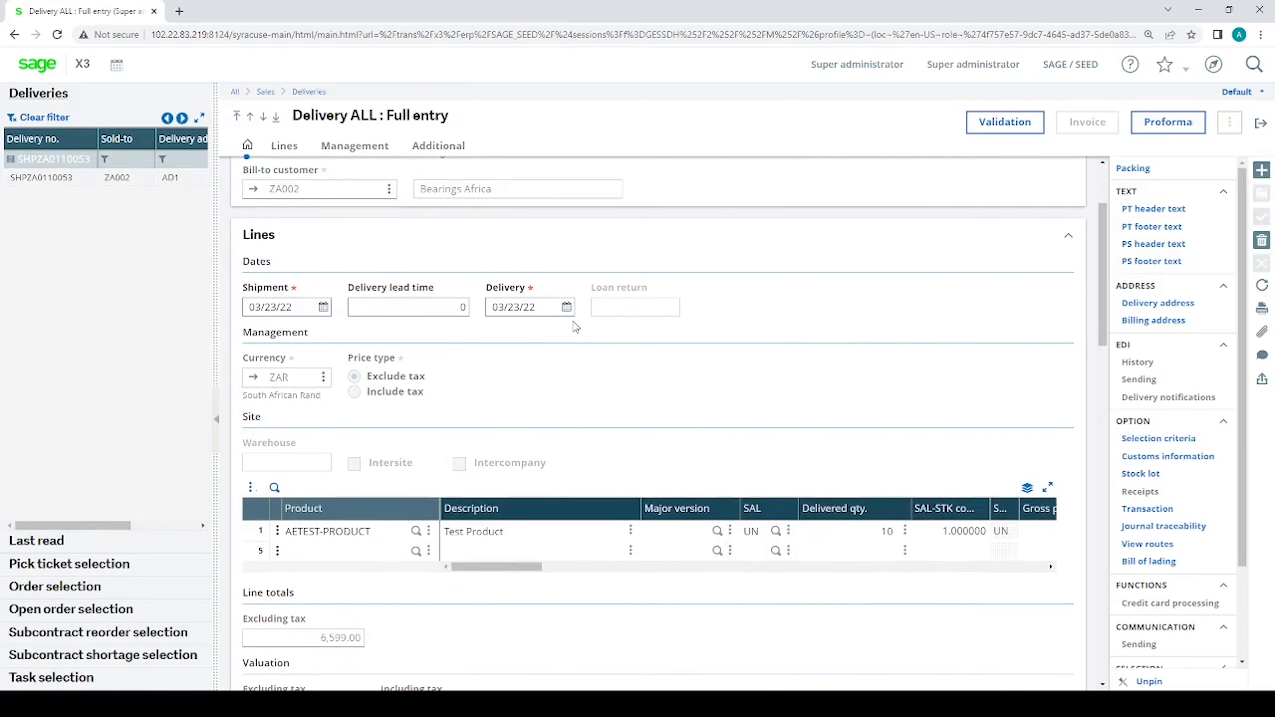
scroll(416, 504, down, 2)
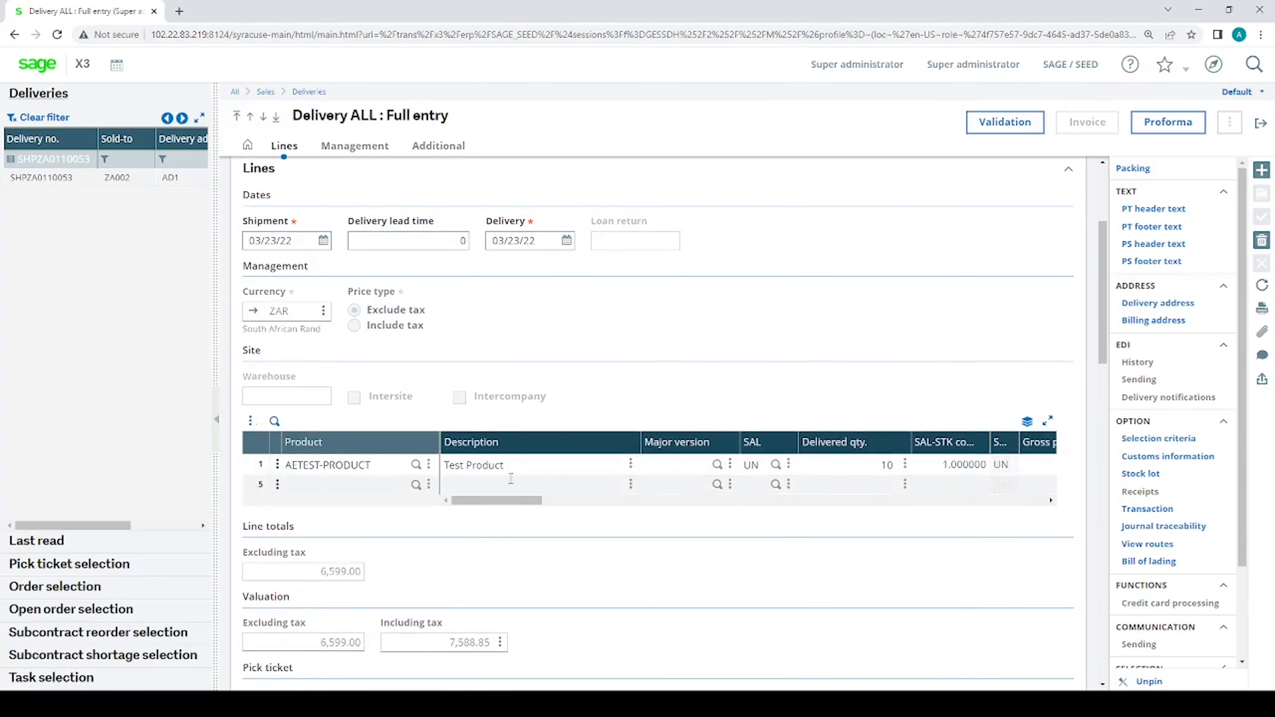
mouse_move(498, 501)
mouse_down()
mouse_move(622, 502)
mouse_move(501, 502)
mouse_up()
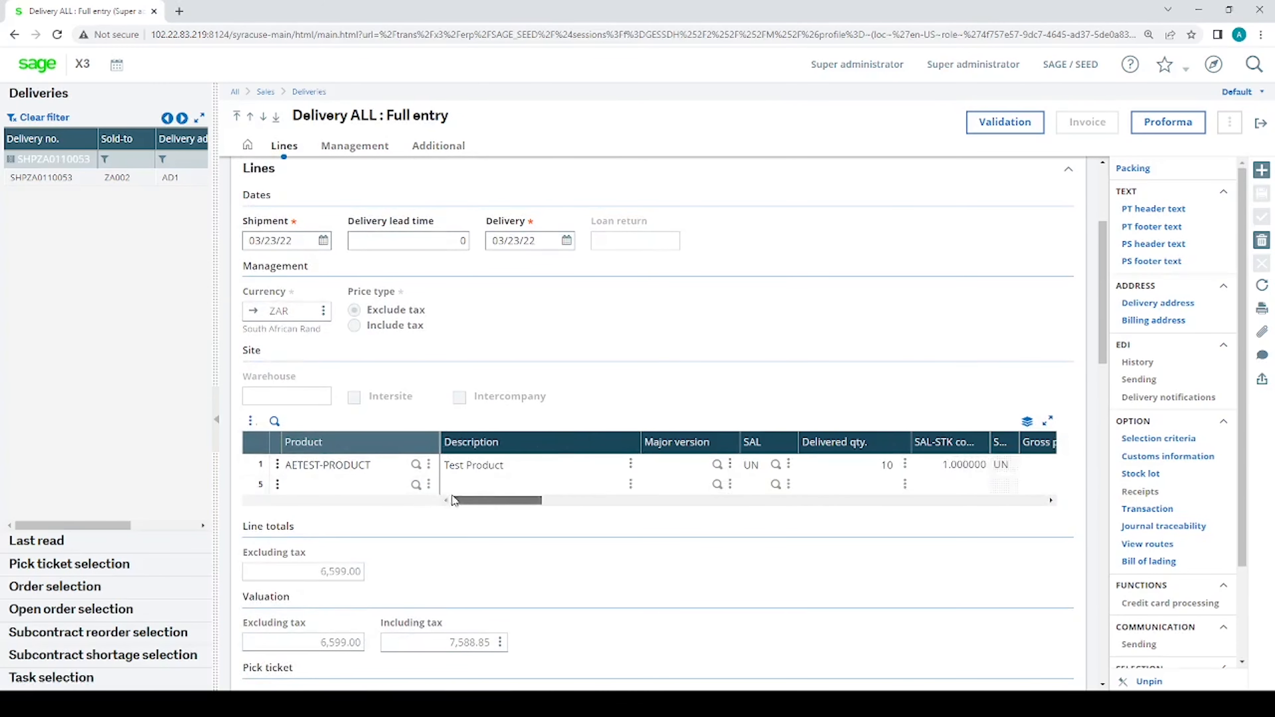
Trace the delivery's first line upstream to its source sales order through the sales journal traceability, and return to the home page
click(277, 464)
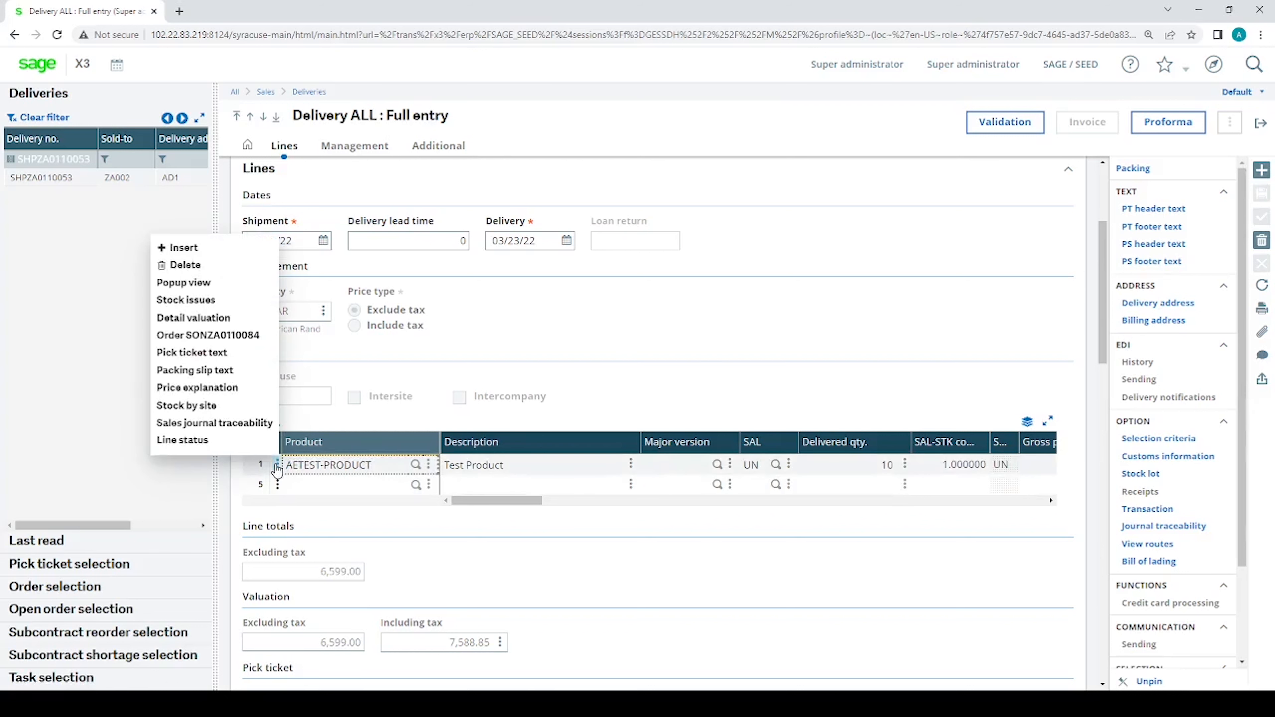
click(249, 424)
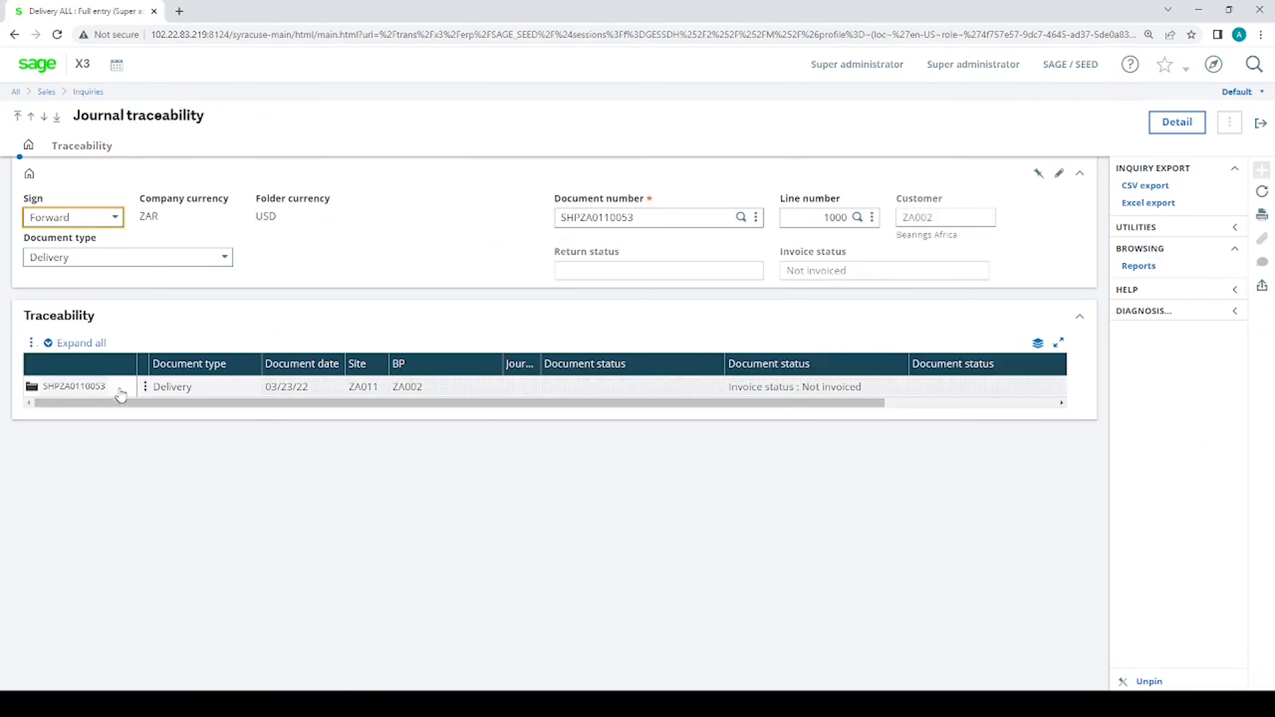
click(145, 387)
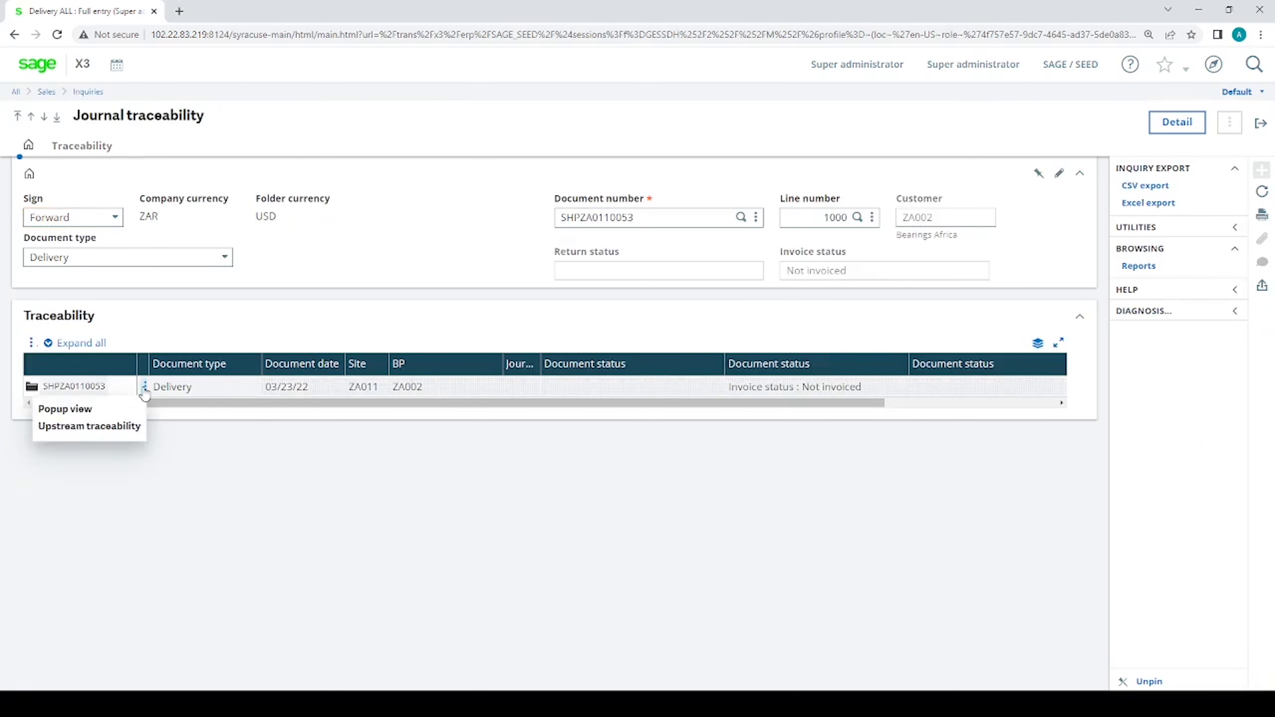
click(107, 426)
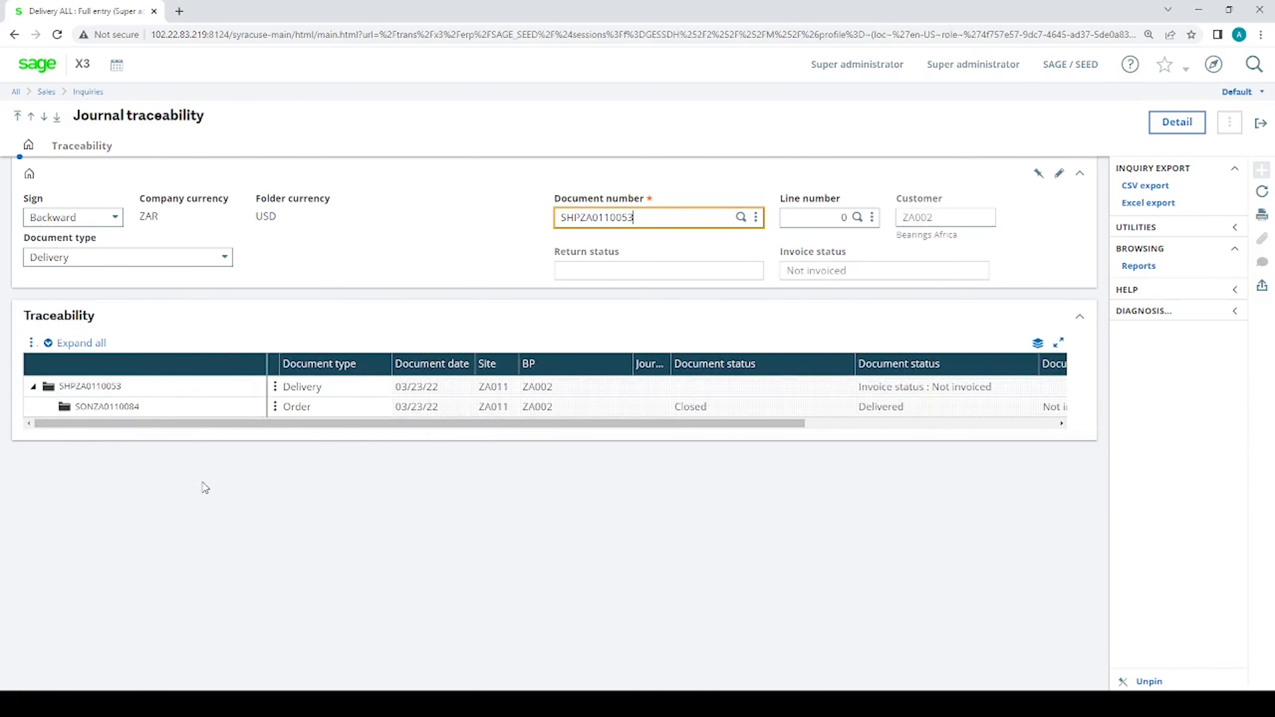
click(1255, 129)
click(1237, 126)
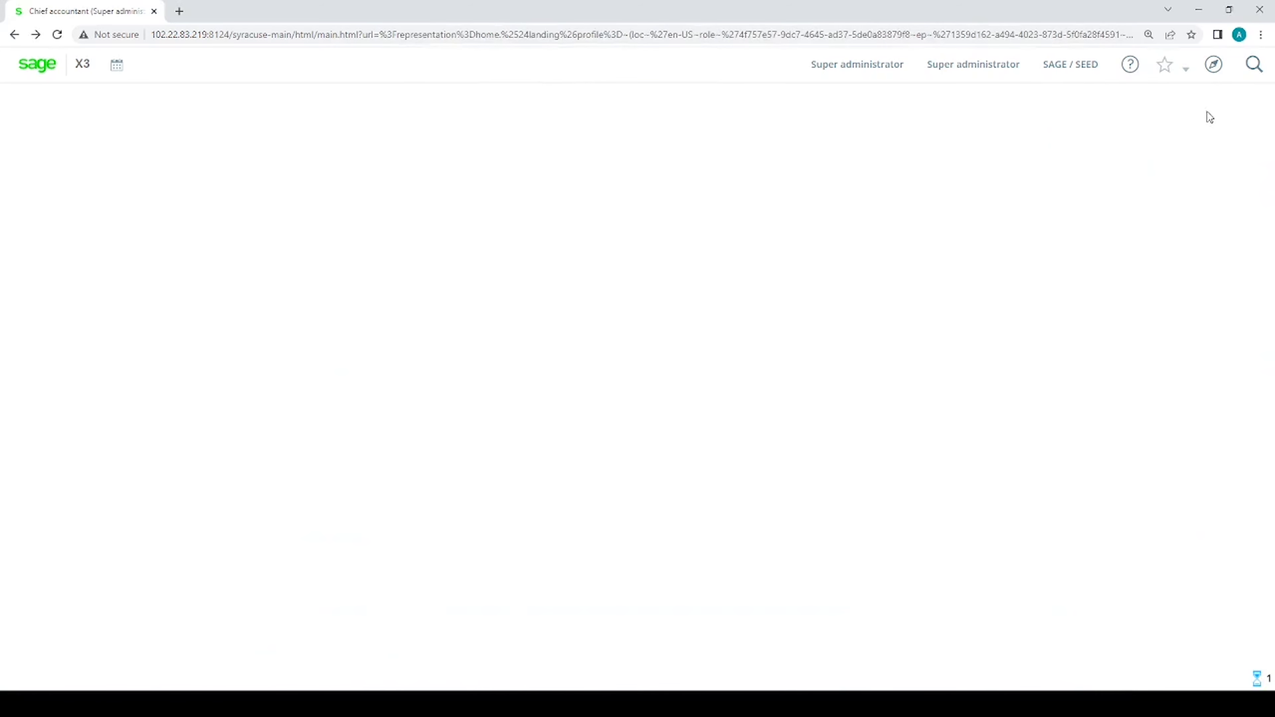
Open the automatic order delivery generation and set the company to ZA10 and the shipment site to ZA011
click(1214, 66)
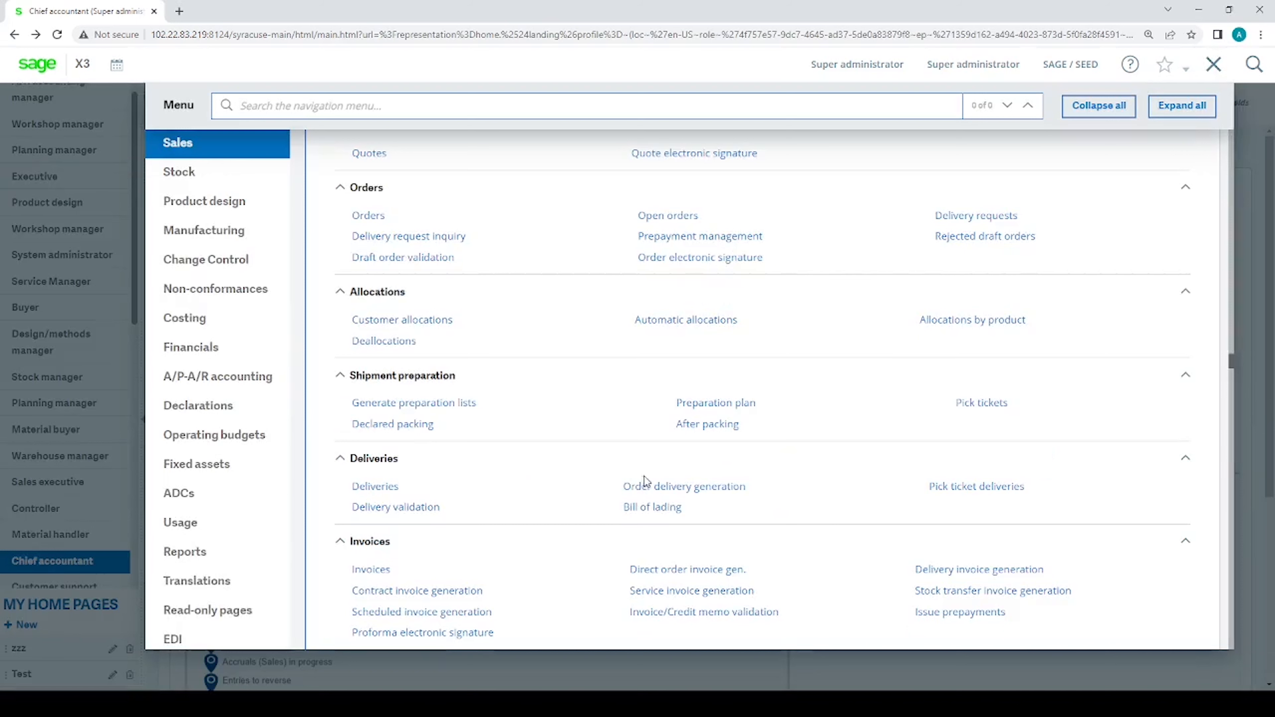
scroll(668, 458, down, 1)
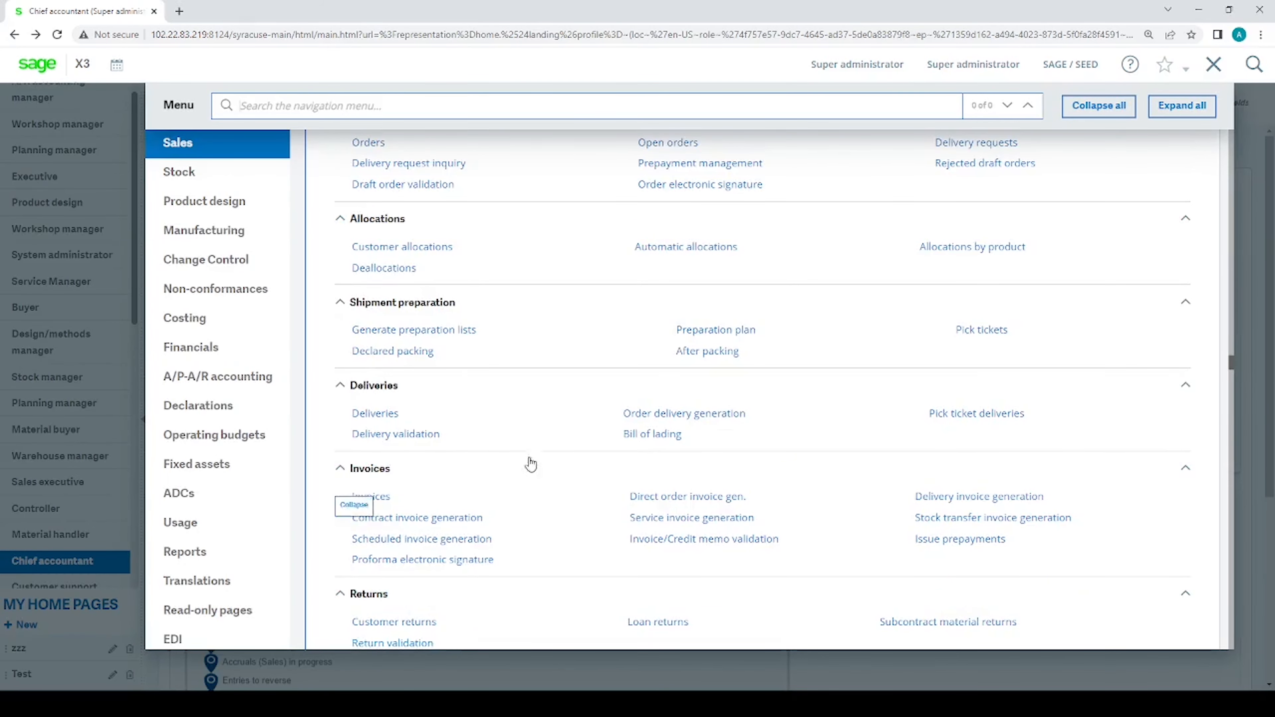
click(667, 423)
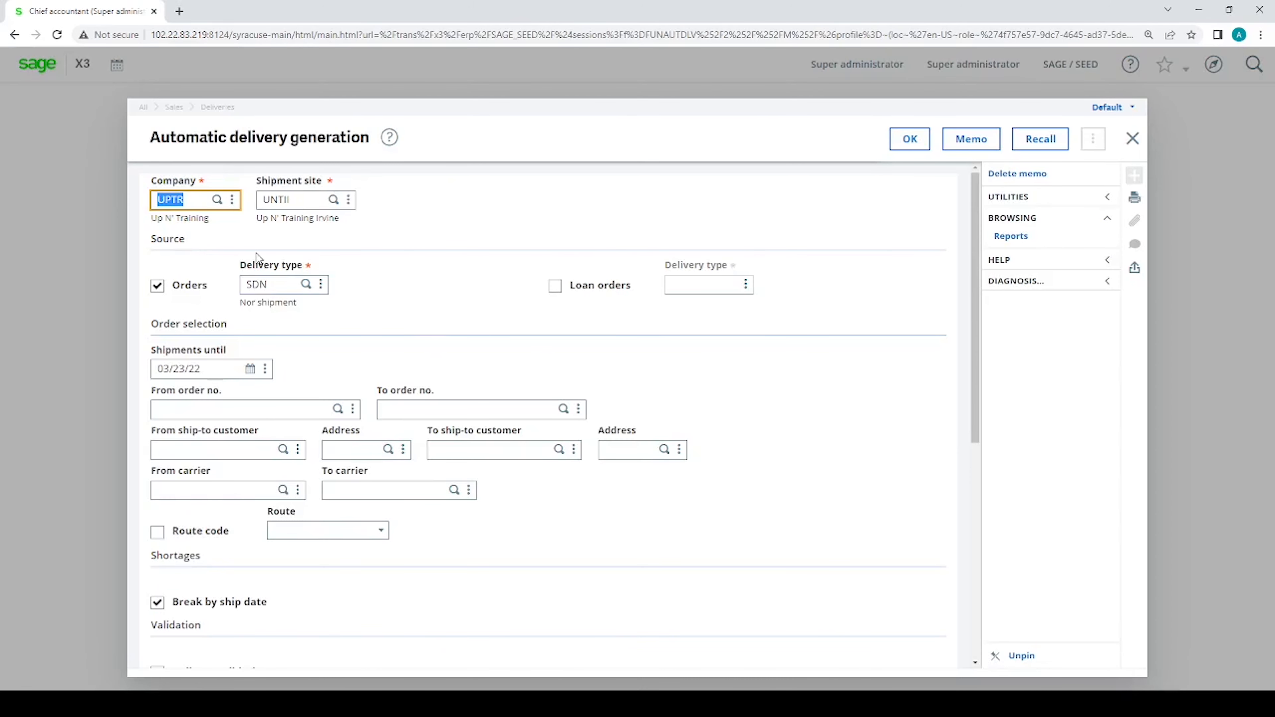
text(ZA10)
key(Tab)
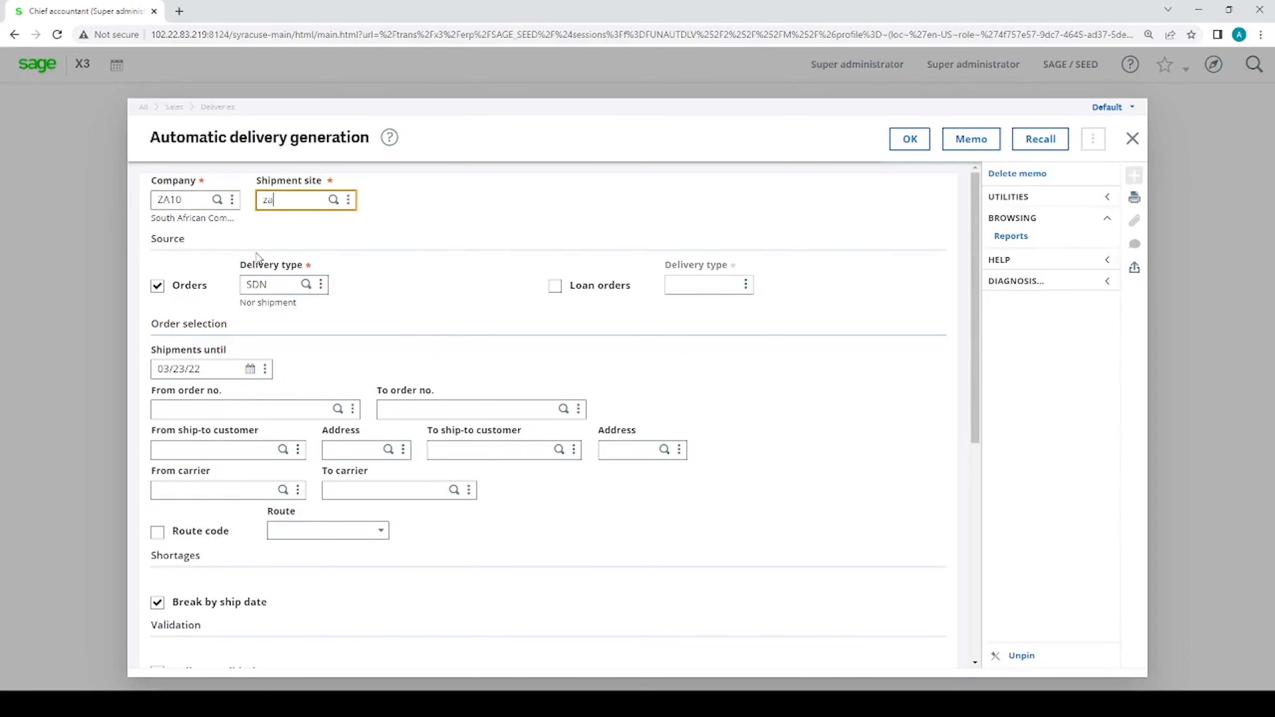
key(Tab)
Limit the ship-to customer range to Bell Equipment Africa only, check the remaining criteria and run the delivery generation
click(248, 451)
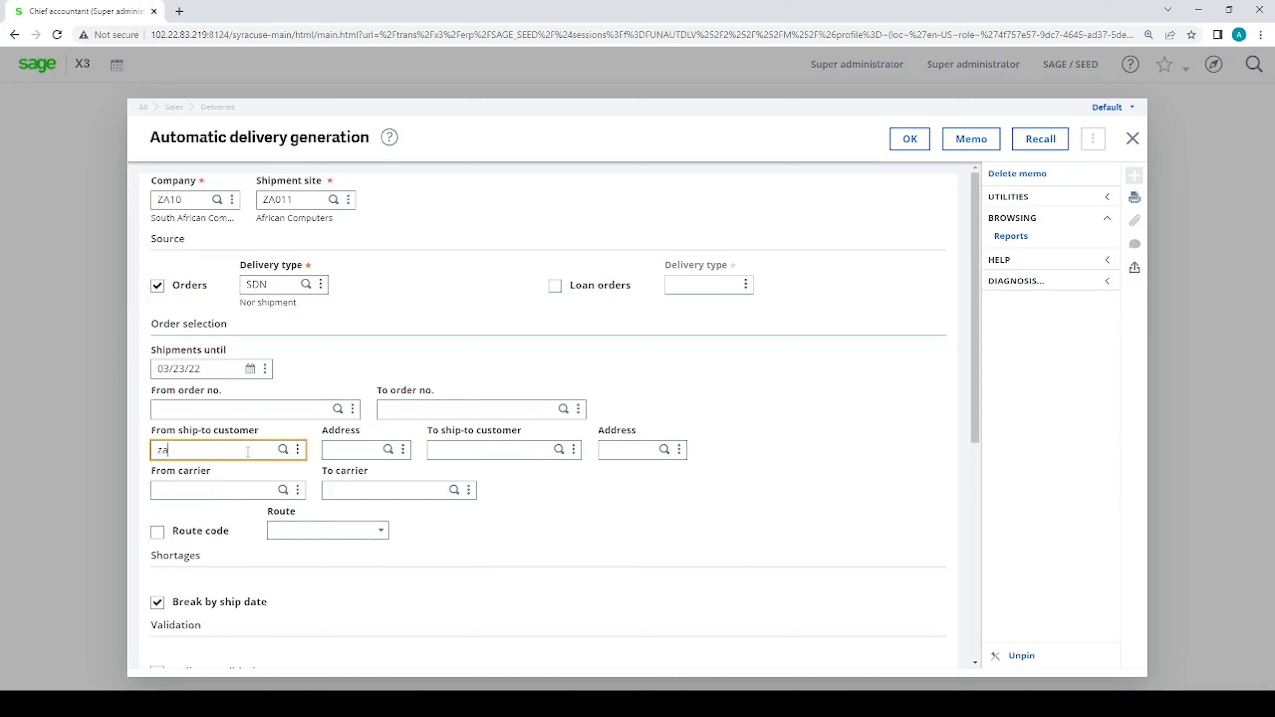
text(za004)
key(Tab)
key(Tab)
key(Tab)
scroll(251, 469, down, 4)
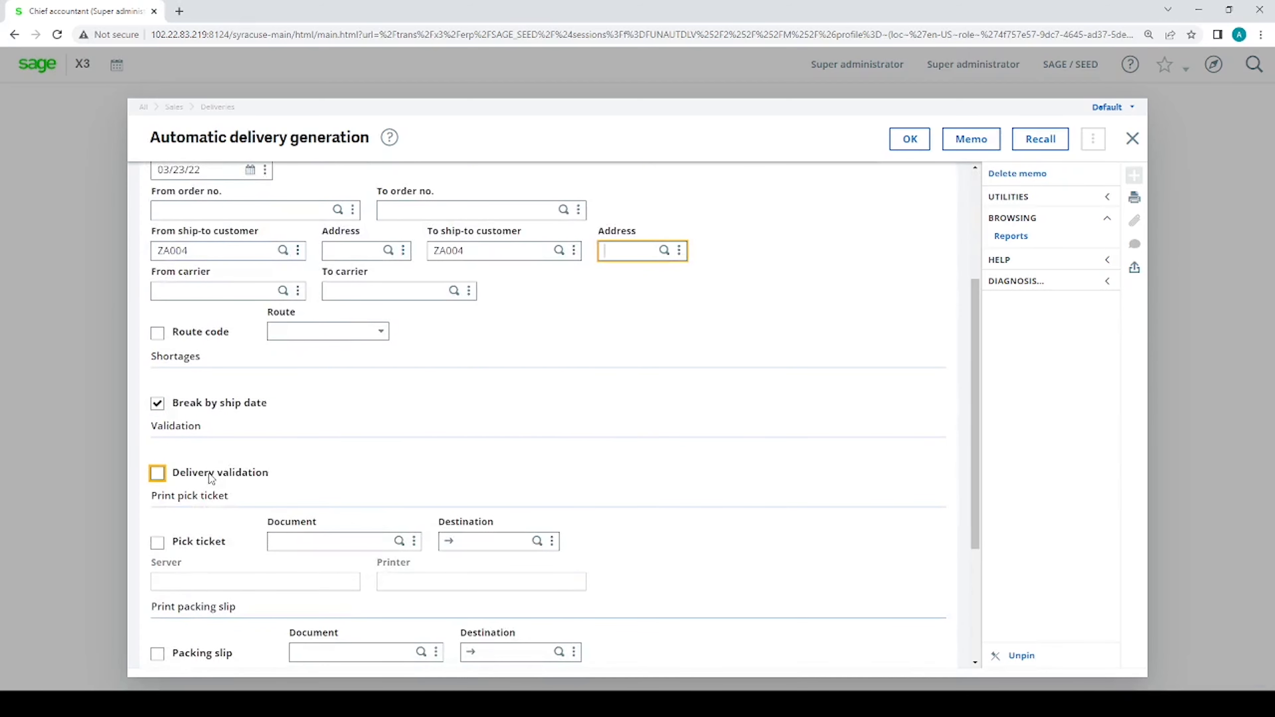
scroll(610, 385, up, 4)
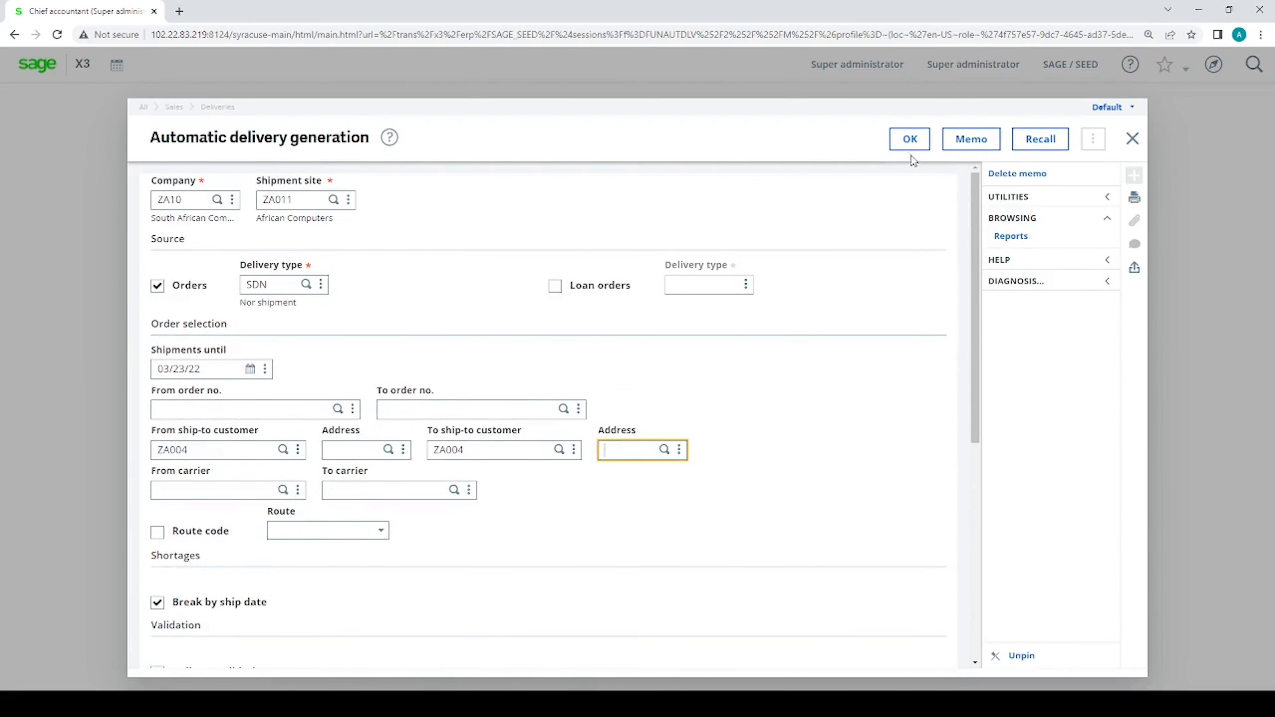
click(911, 143)
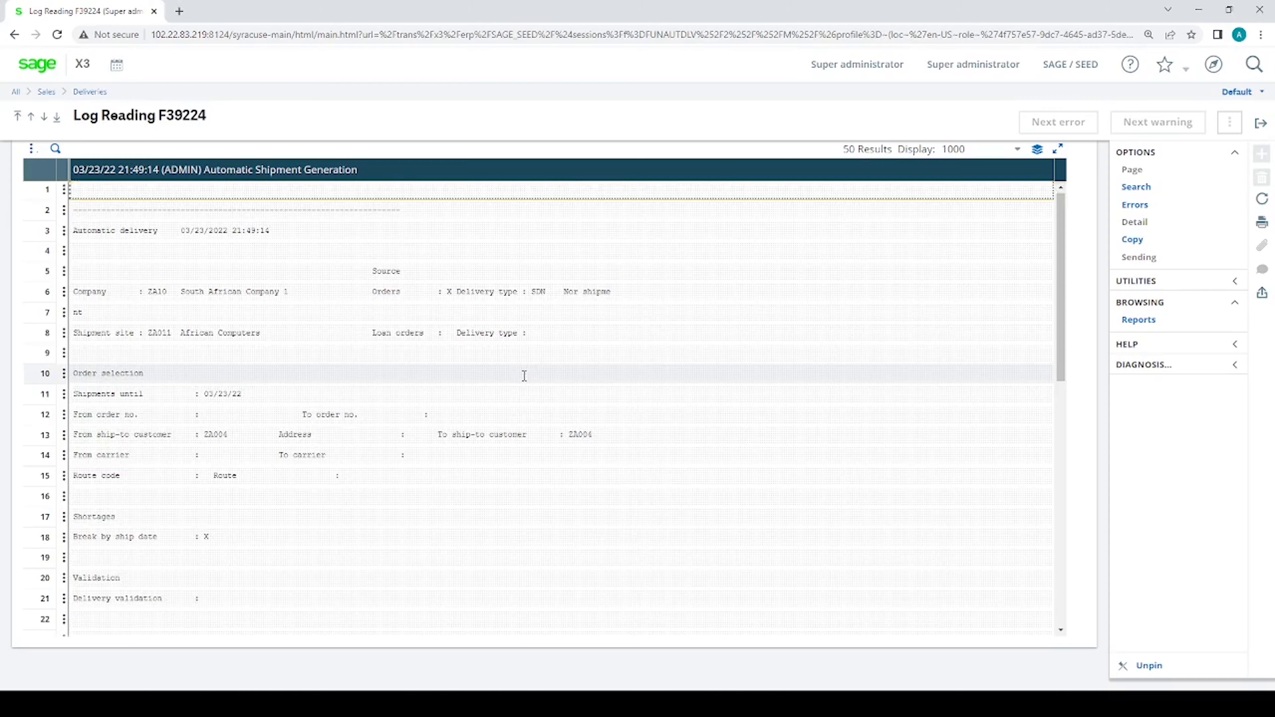
Examine the generation log for the delivered orders, copy the created delivery's number and leave the log
scroll(523, 375, down, 10)
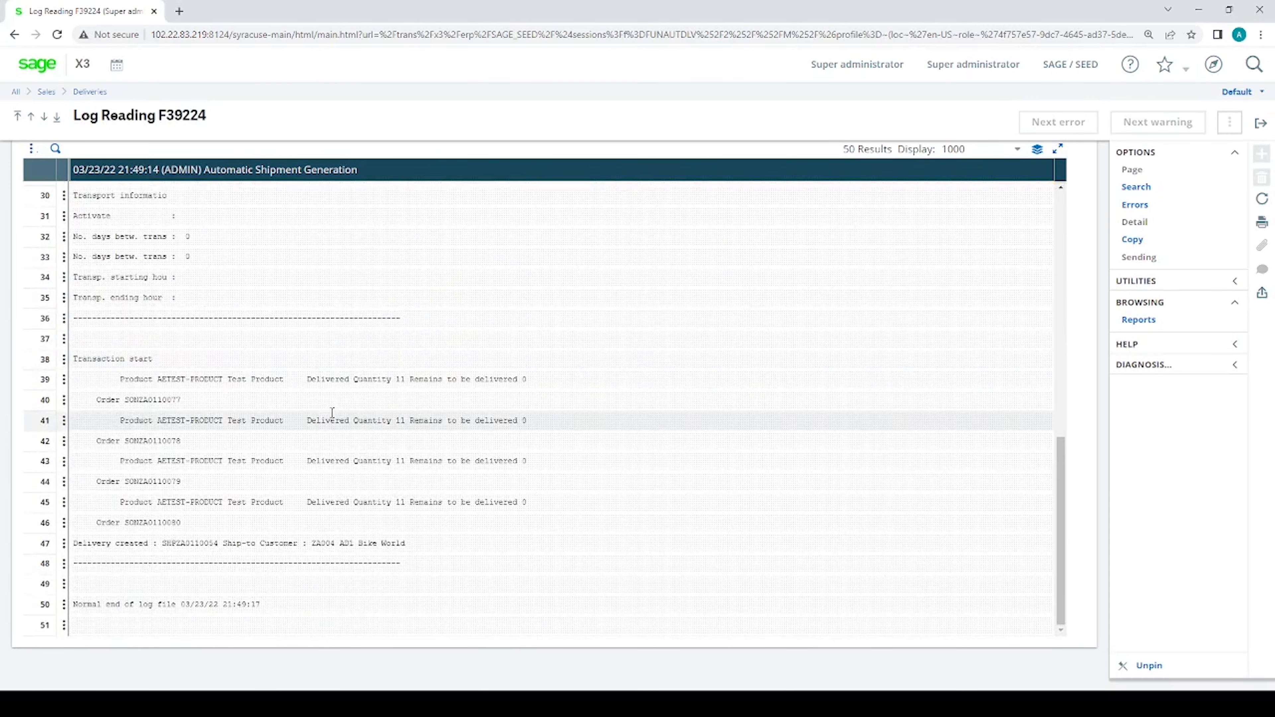
click(53, 442)
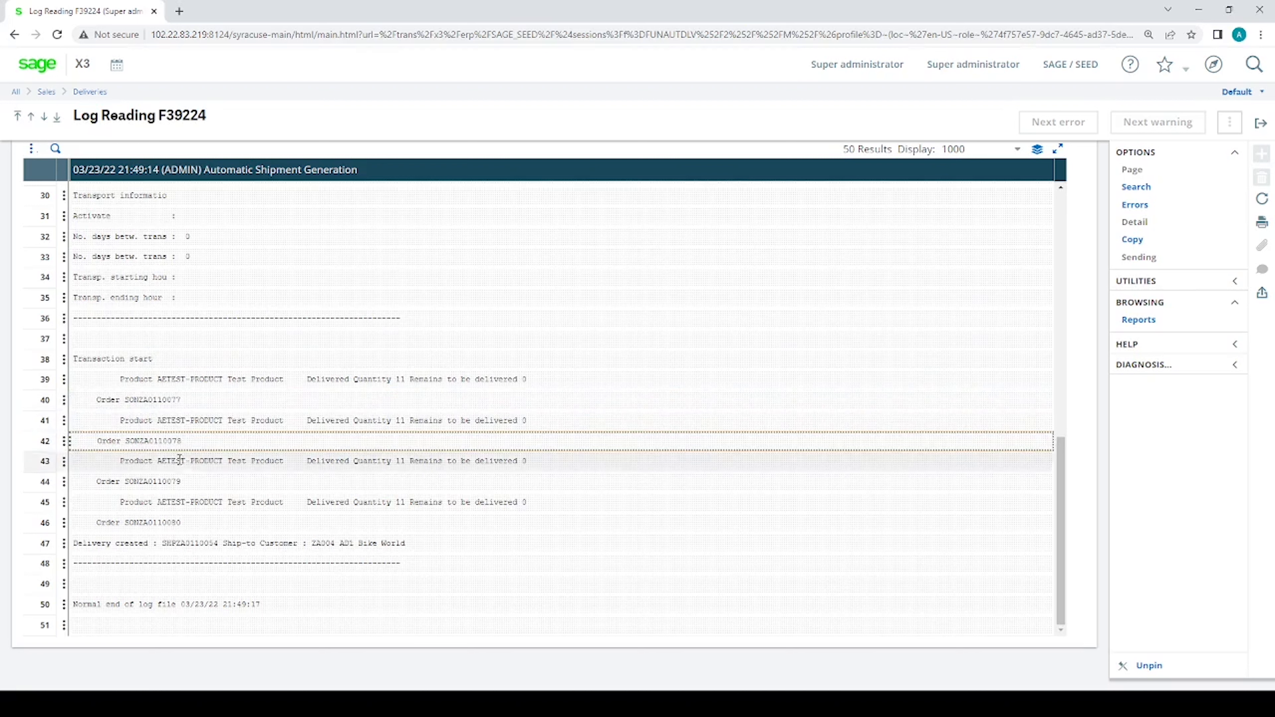
click(218, 544)
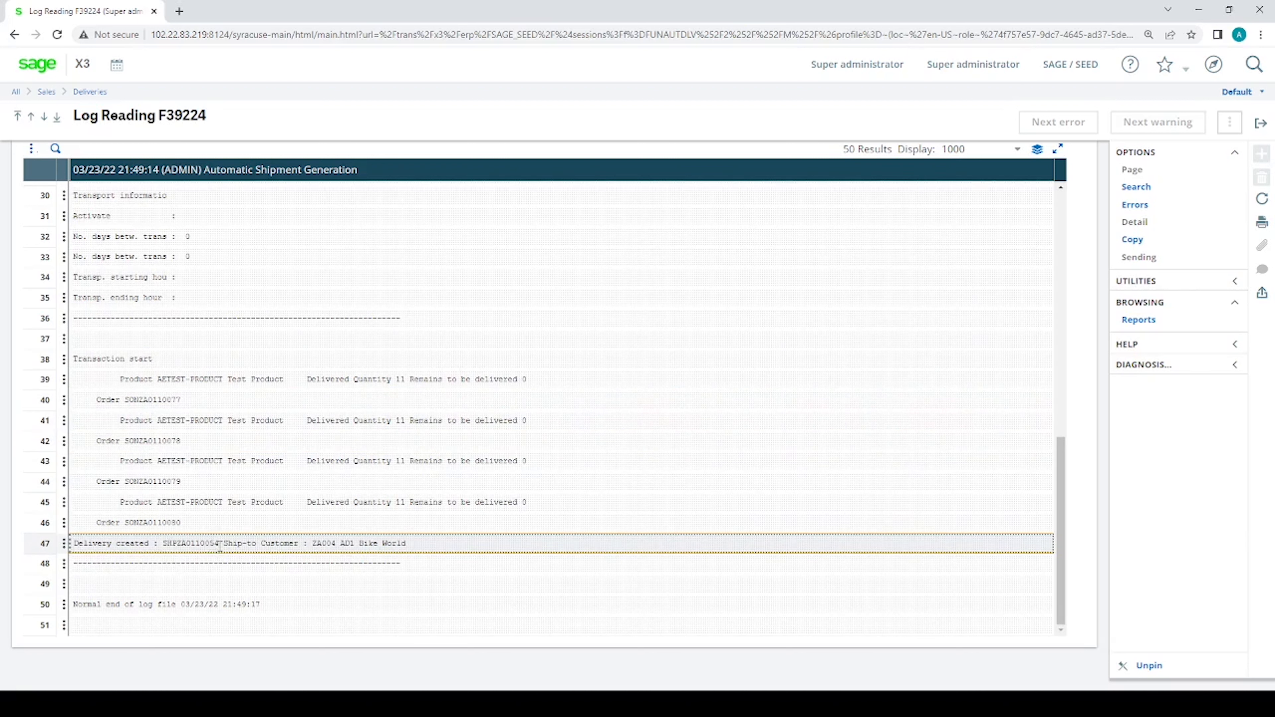
drag(217, 543, 168, 544)
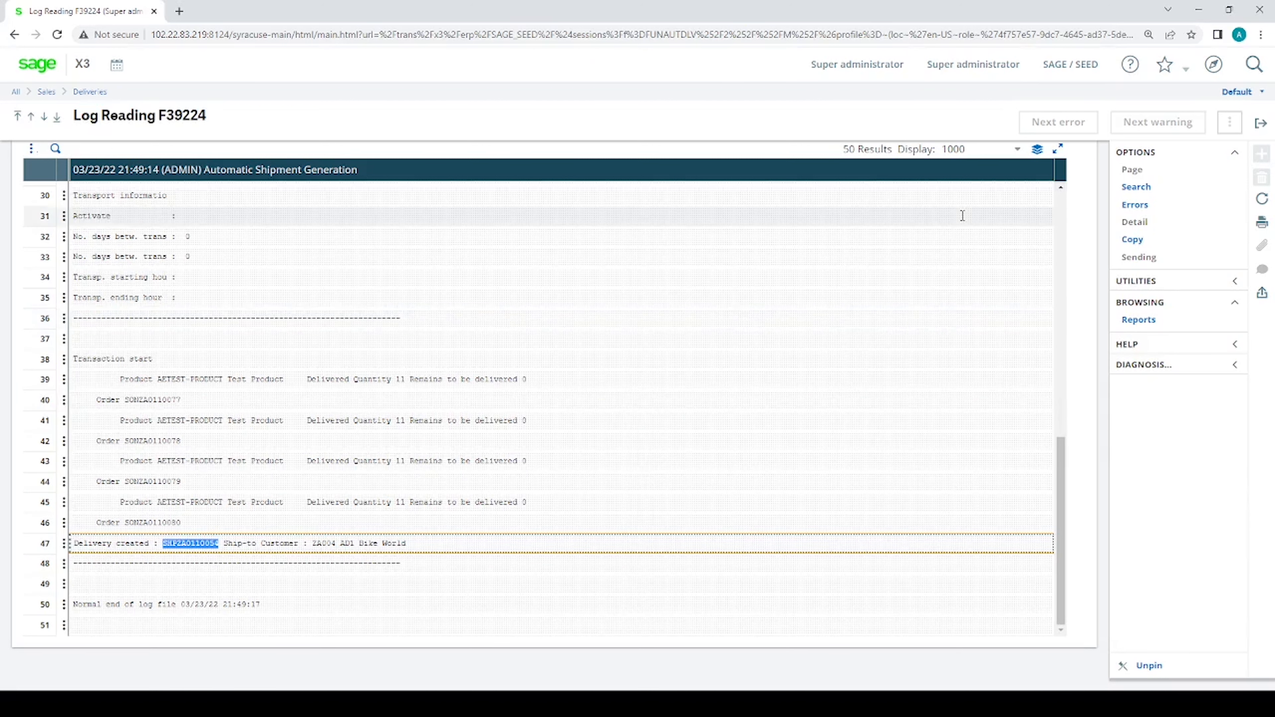
click(1261, 123)
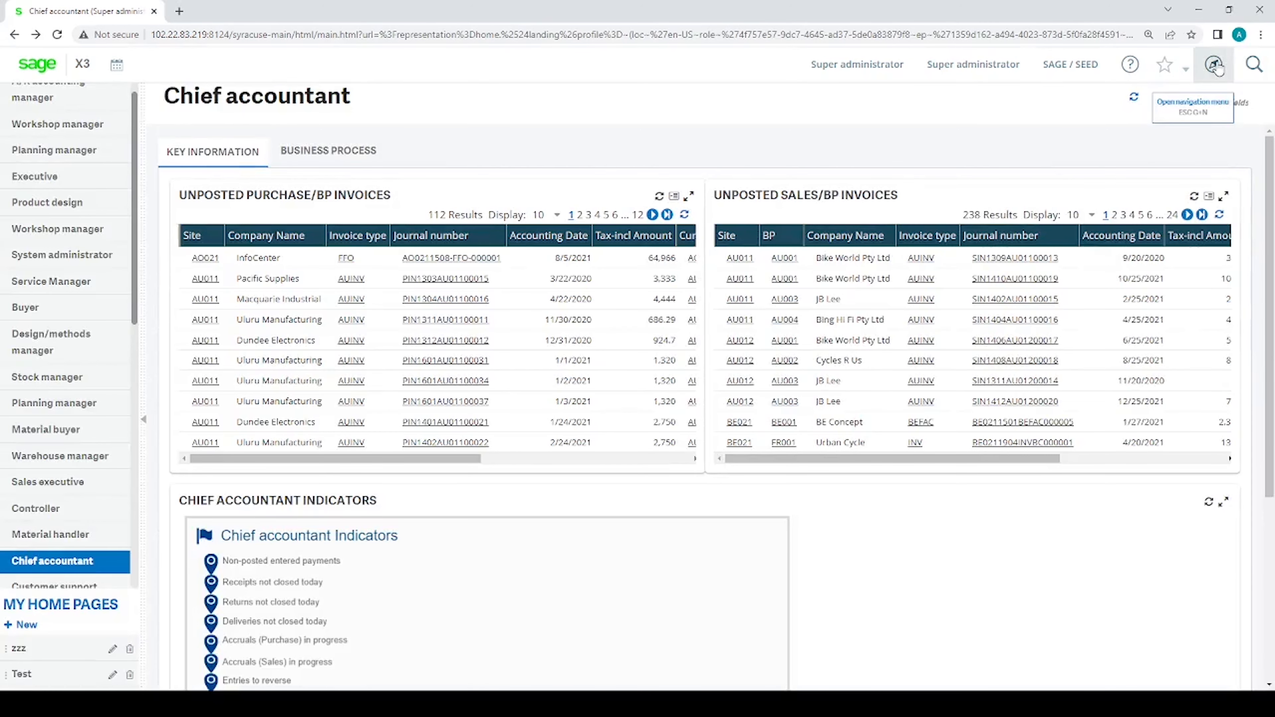
Open the sales deliveries, filter the delivery number by SHPZA0110054, open that delivery and review its product lines
click(1215, 65)
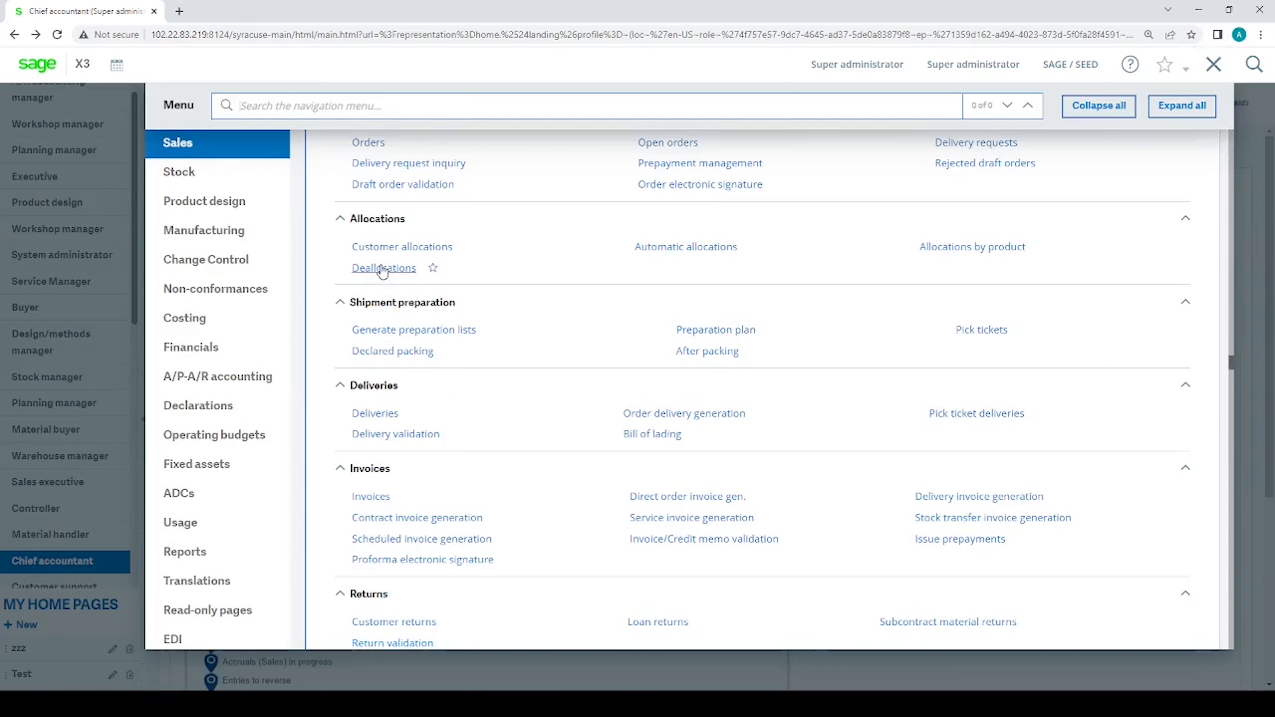
click(377, 414)
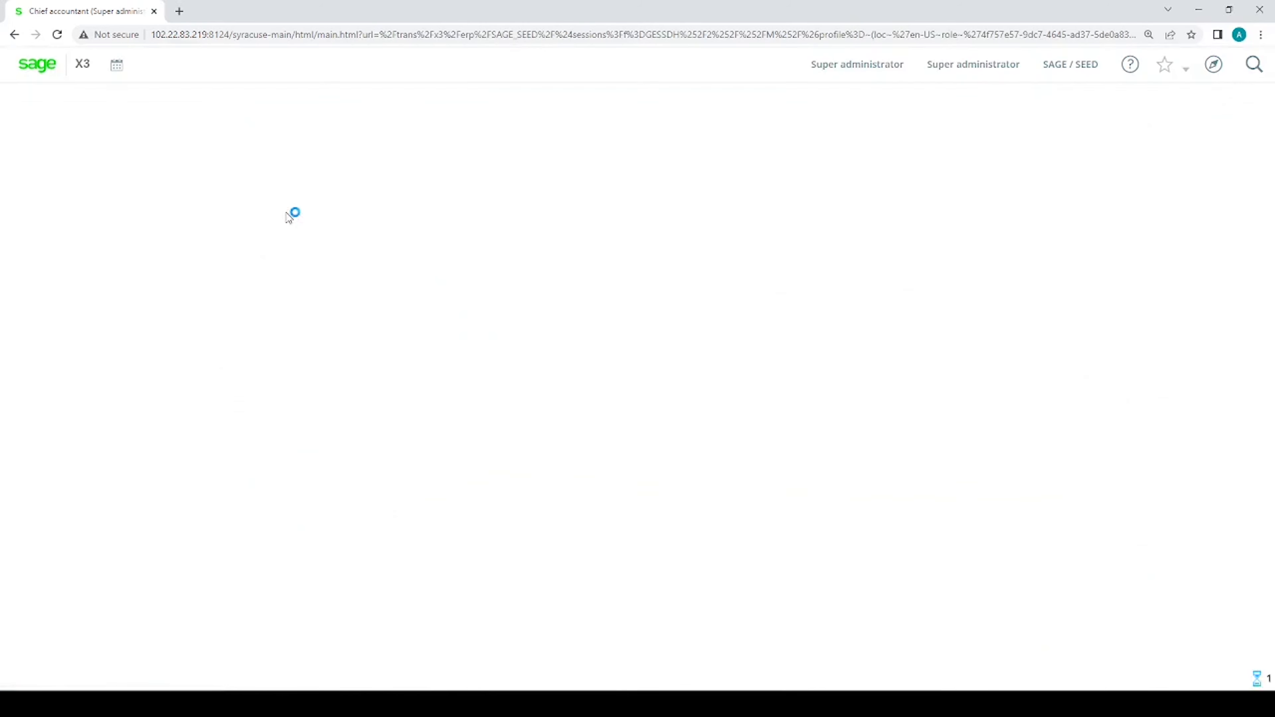
click(63, 161)
text(SHPZA0110054)
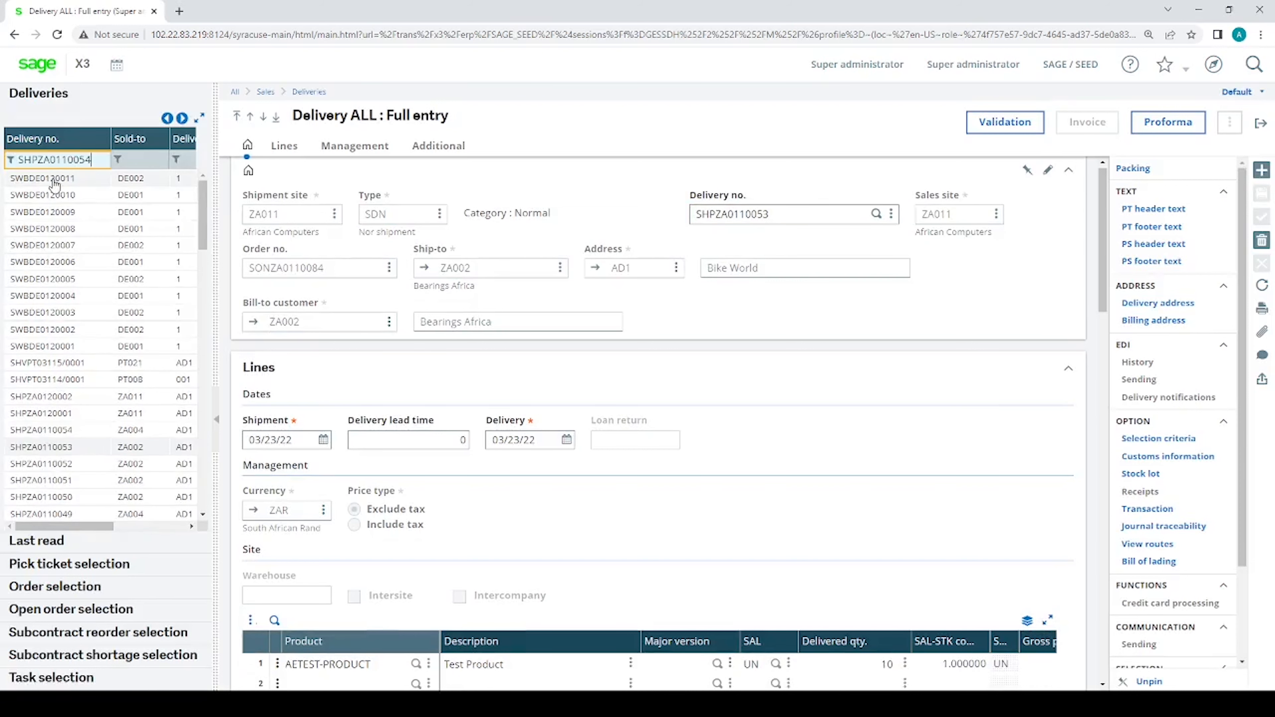
key(Tab)
click(56, 180)
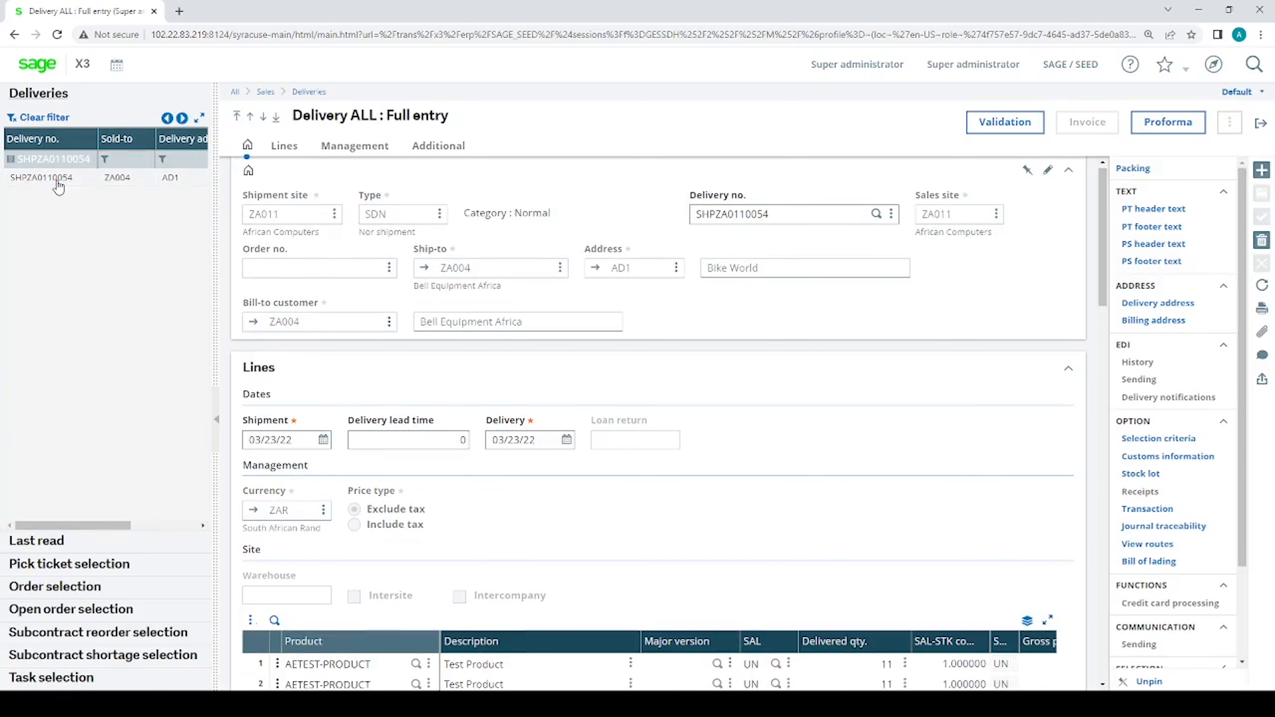
scroll(533, 278, down, 5)
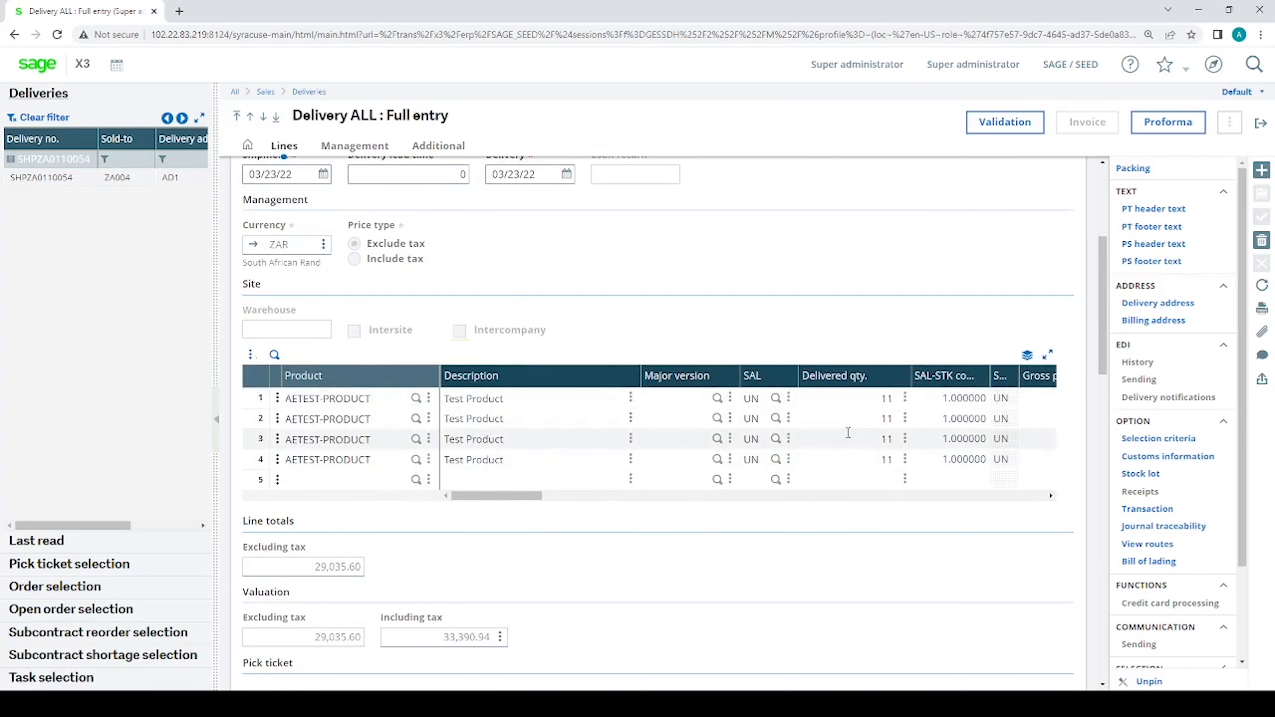
Open the journal traceability of the whole delivery and trace it upstream to its source sales orders
click(1152, 560)
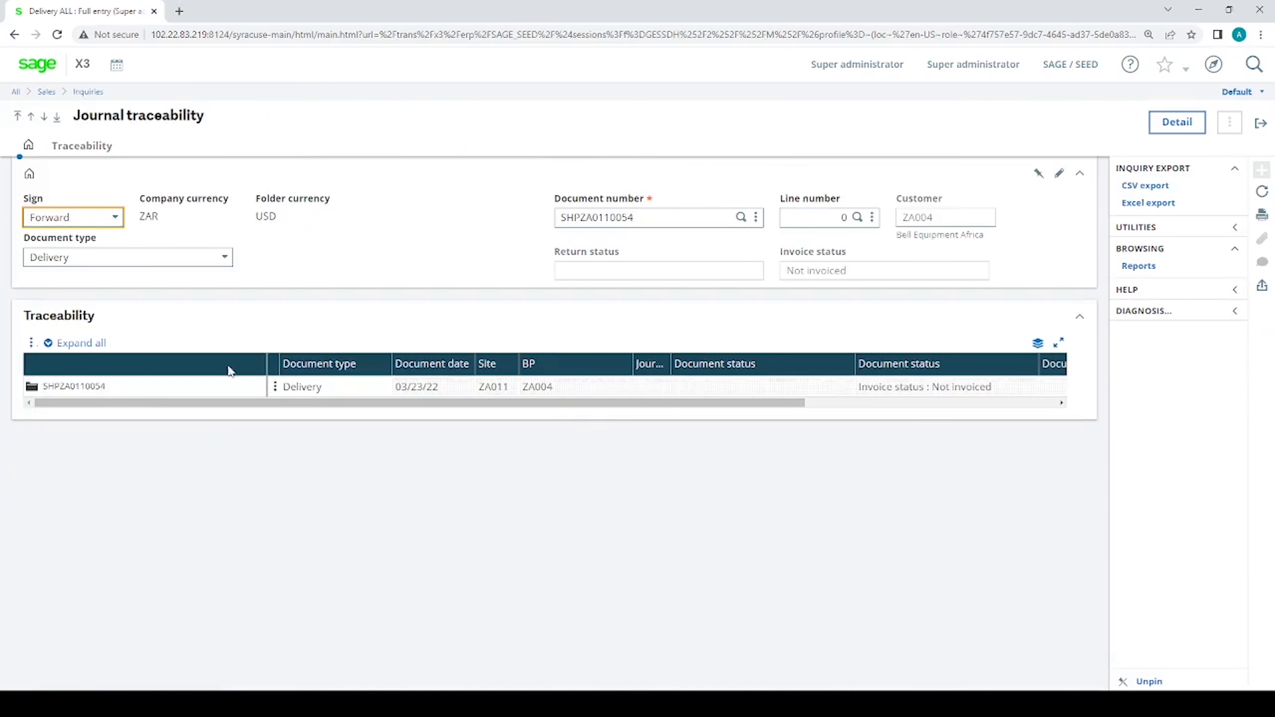
click(275, 386)
click(240, 414)
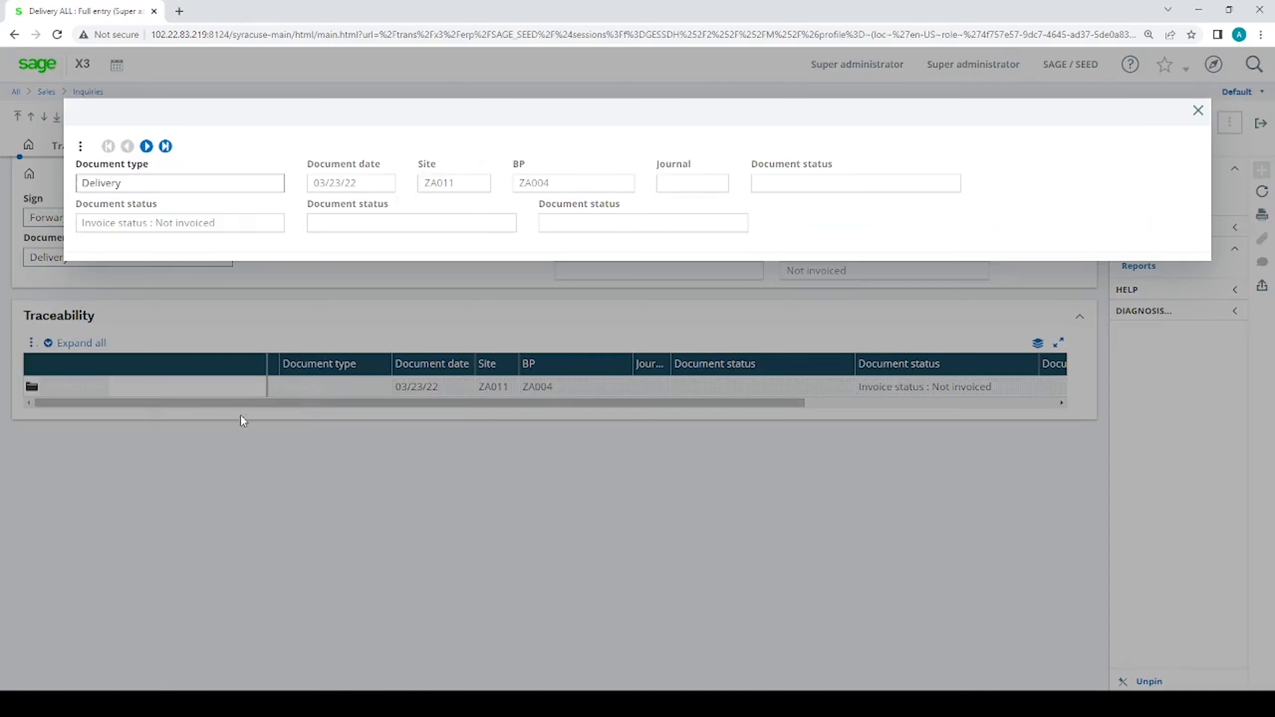
click(1197, 110)
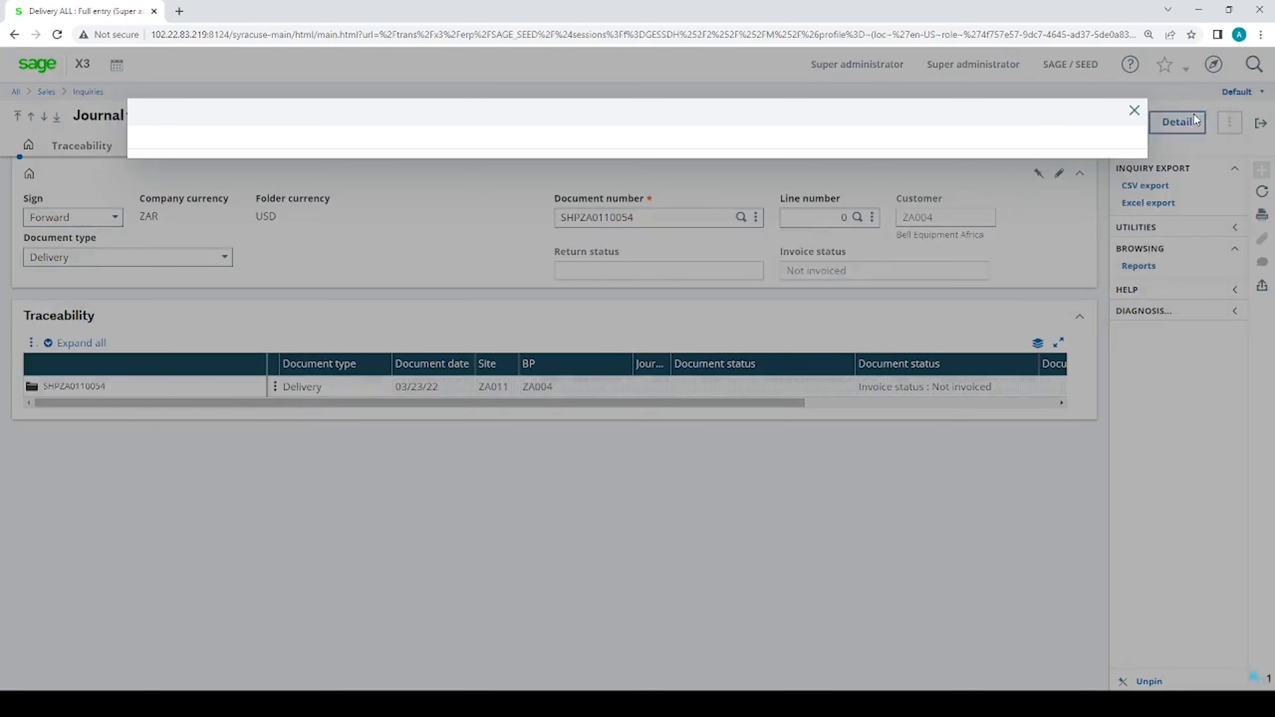
click(274, 386)
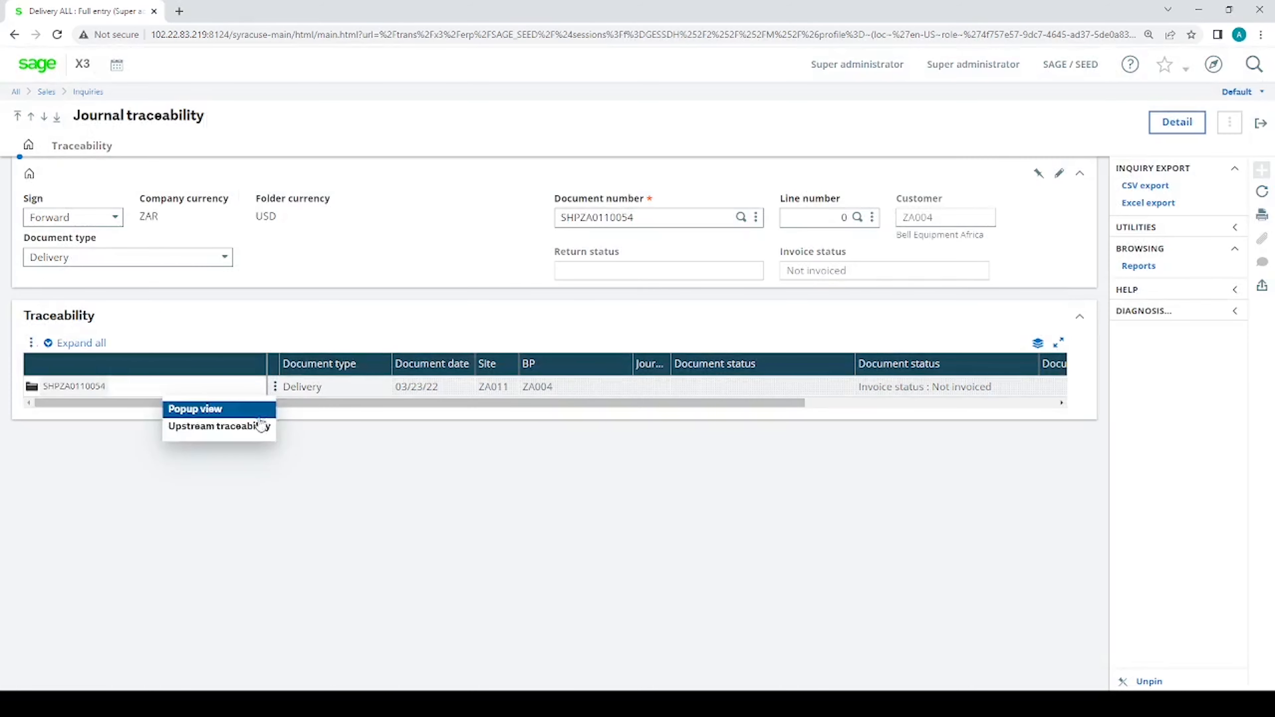
click(262, 427)
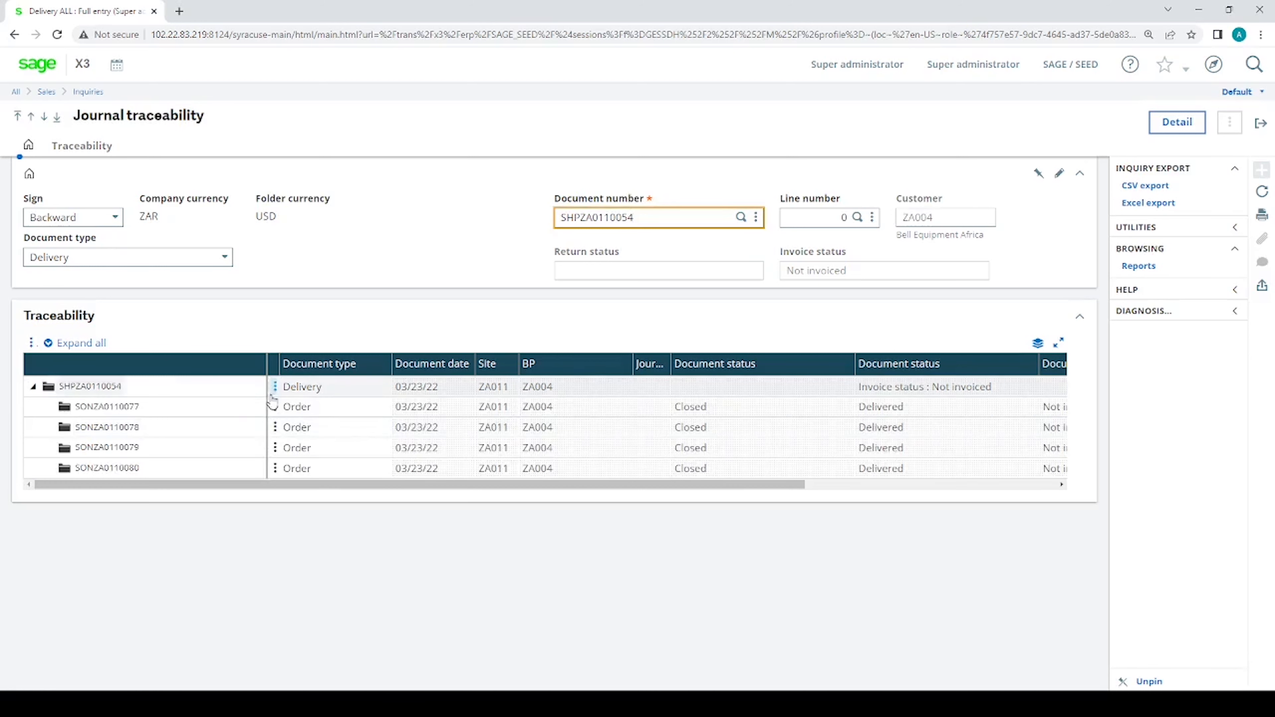